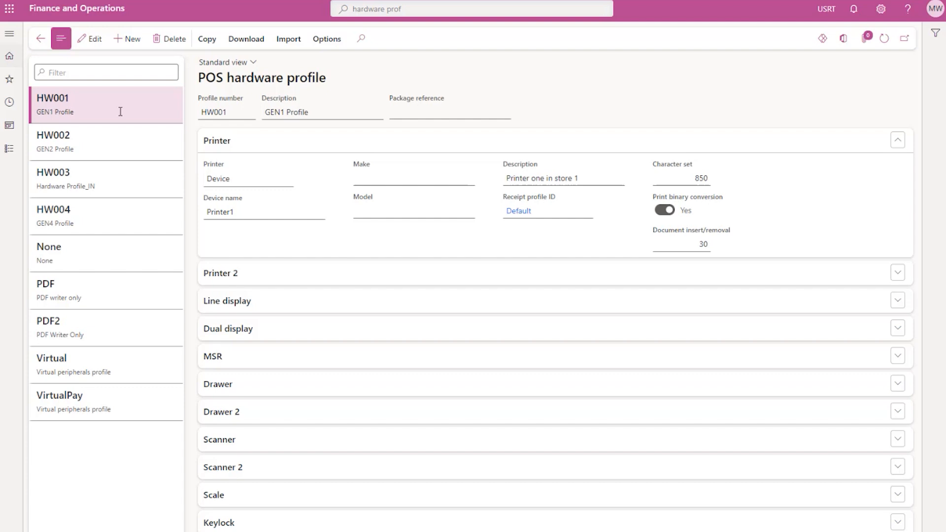
- Review the Printer and Printer 2 settings of the None hardware profile, and collapse both sections
{"action": "left_click", "coordinate": [101, 248]}
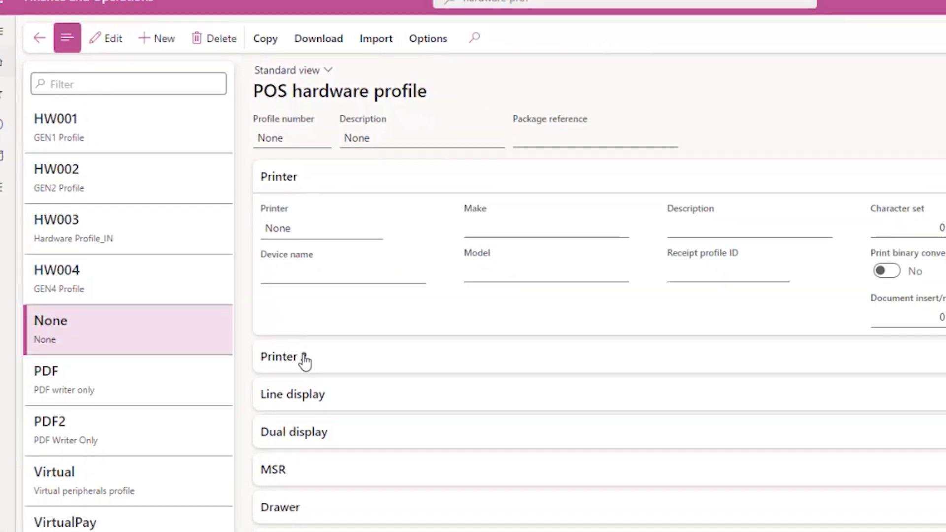
{"action": "left_click", "coordinate": [235, 285]}
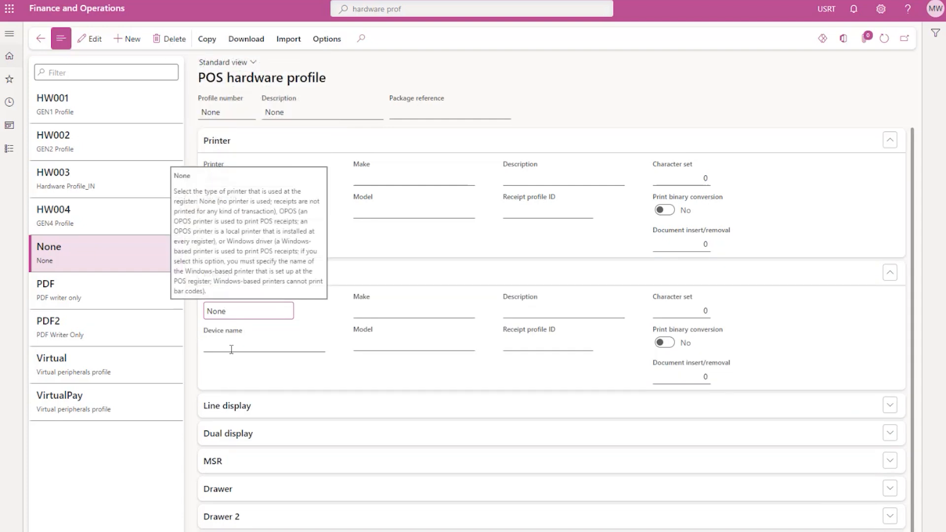
{"action": "scroll", "coordinate": [235, 474], "scroll_direction": "down", "scroll_amount": 2}
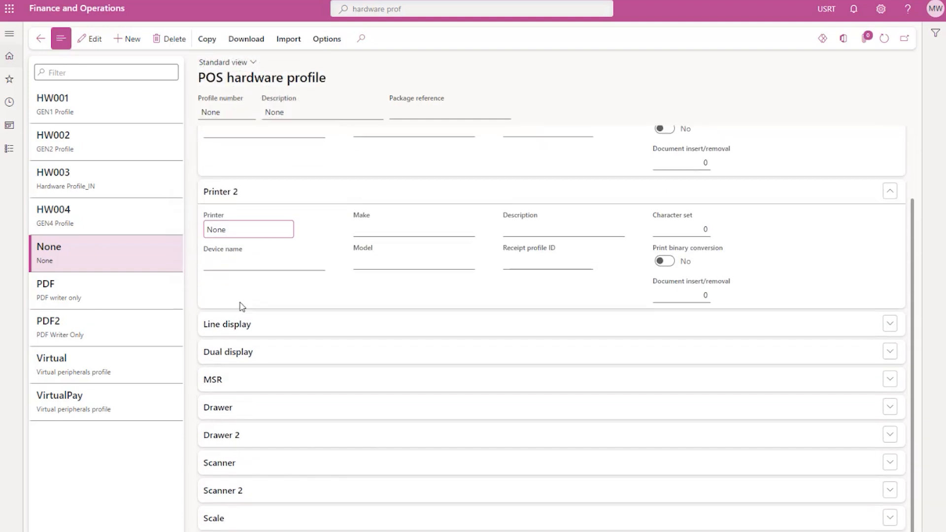
{"action": "scroll", "coordinate": [239, 308], "scroll_direction": "up", "scroll_amount": 2}
{"action": "left_click", "coordinate": [236, 141]}
{"action": "left_click", "coordinate": [233, 170]}
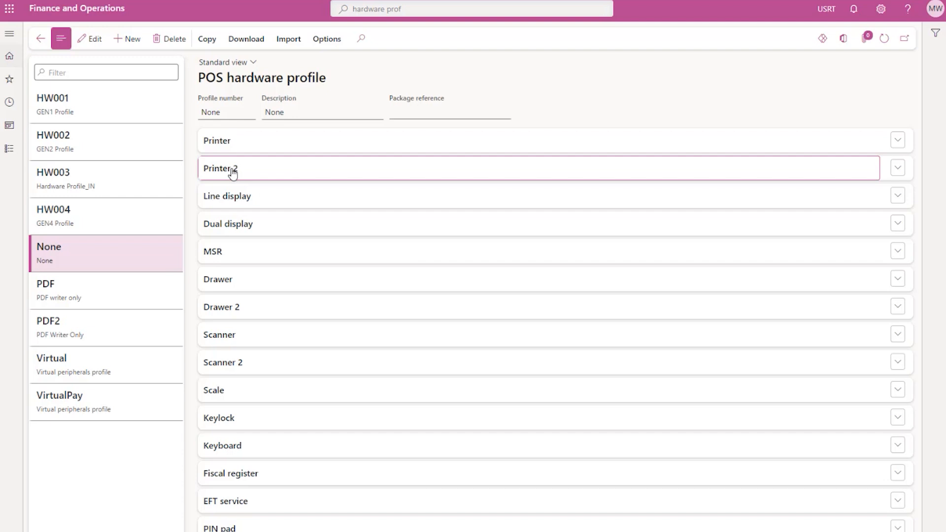
- Create a new POS hardware profile with profile number PDF3 and description "PDF Writer Only-Demo"
{"action": "left_click", "coordinate": [127, 39]}
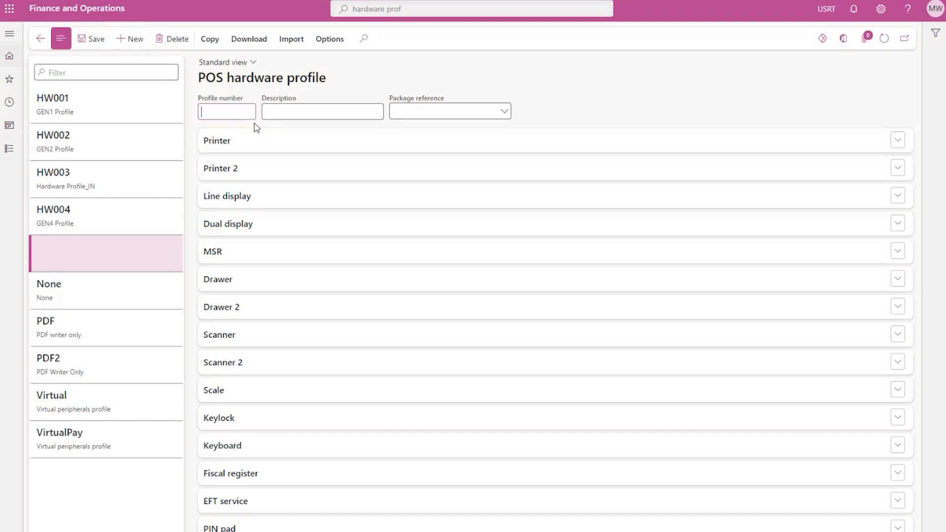
{"action": "type", "text": "PDF3"}
{"action": "key", "text": "Tab"}
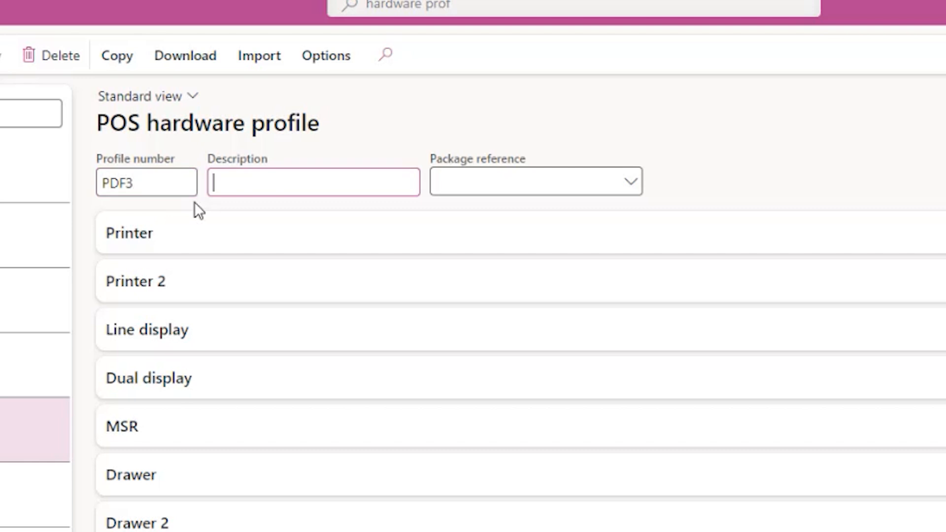
{"action": "type", "text": "PDF Writer"}
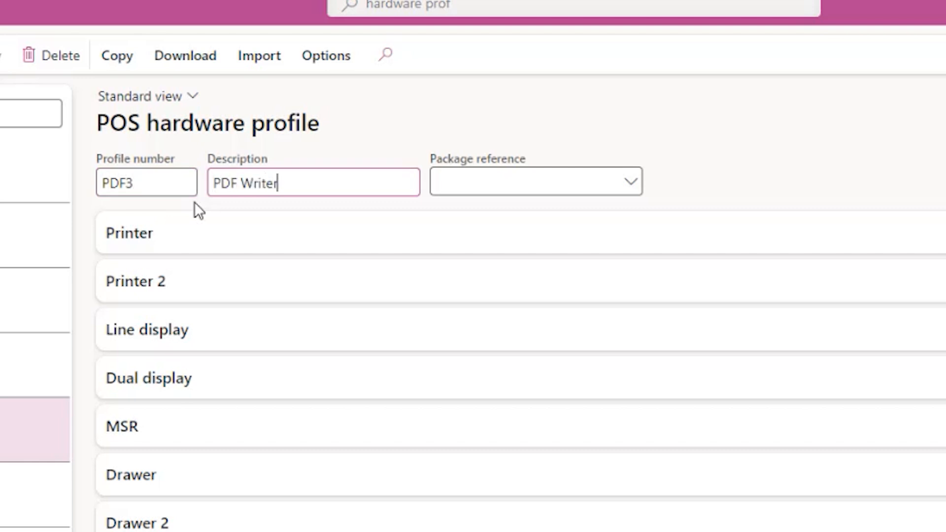
{"action": "type", "text": " Only-Demo"}
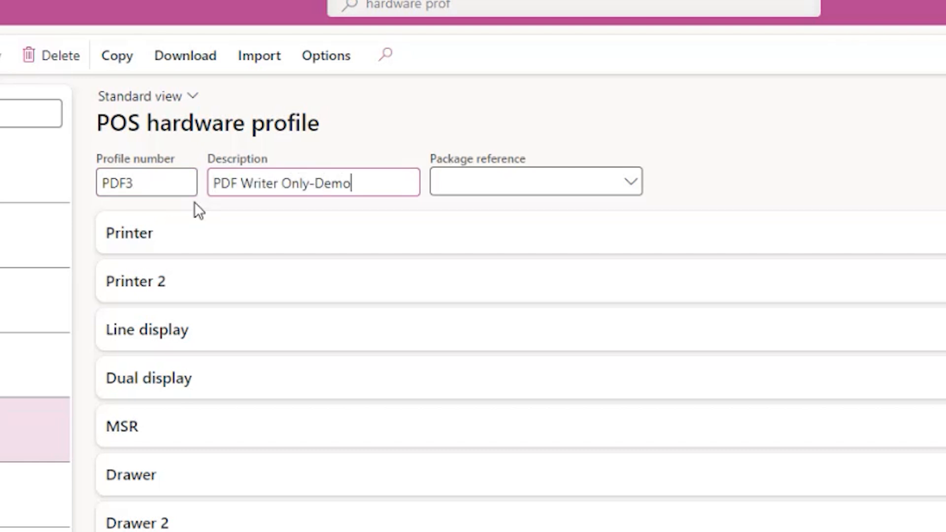
{"action": "key", "text": "ctrl+a"}
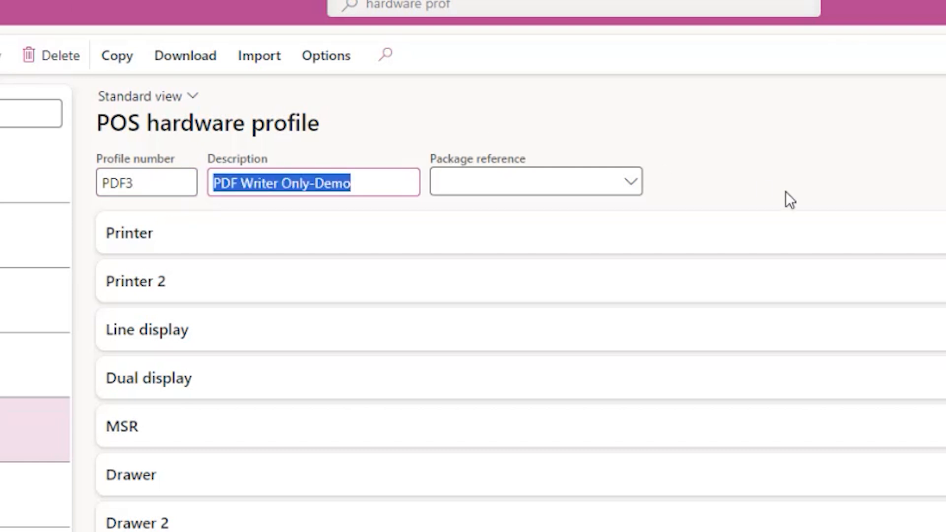
- Set the PDF3 profile's printer to Windows driver with device name "Microsoft Print to PDF", checking the name against the Windows printer settings
{"action": "left_click", "coordinate": [153, 239]}
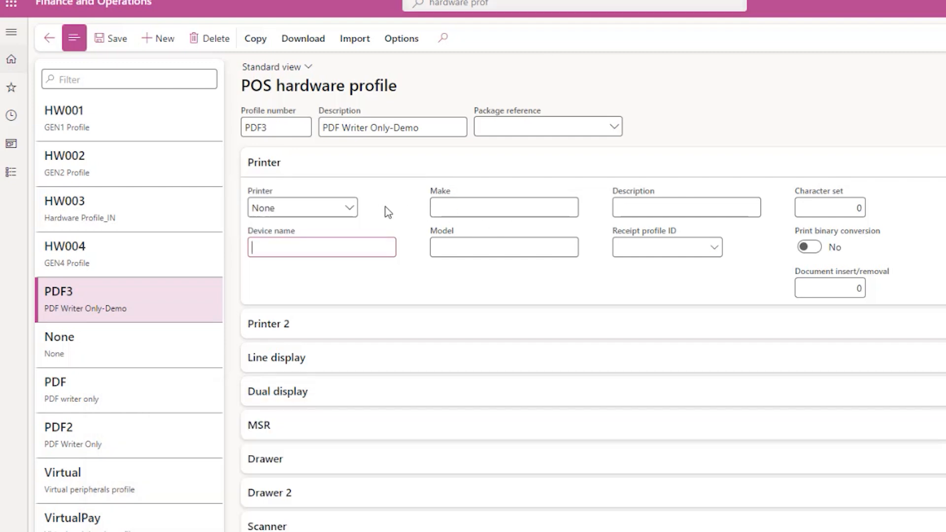
{"action": "left_click", "coordinate": [350, 209]}
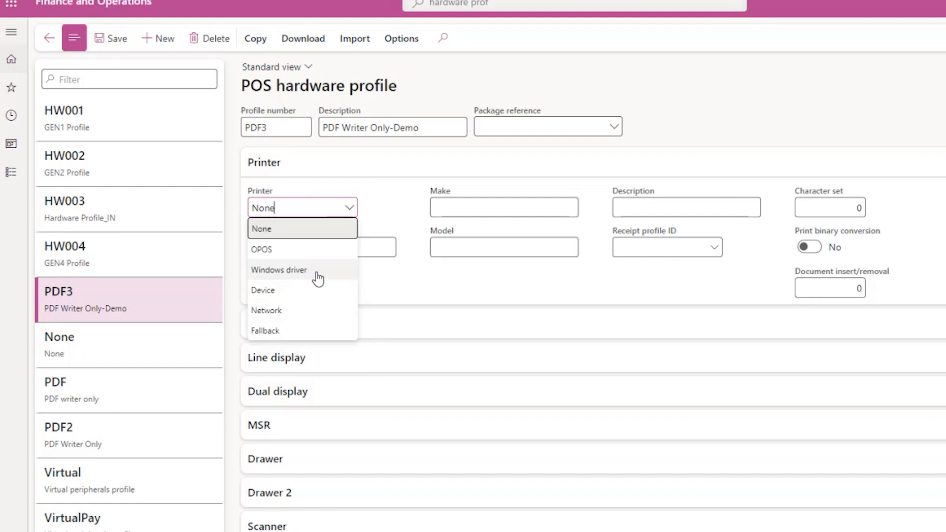
{"action": "left_click", "coordinate": [281, 279]}
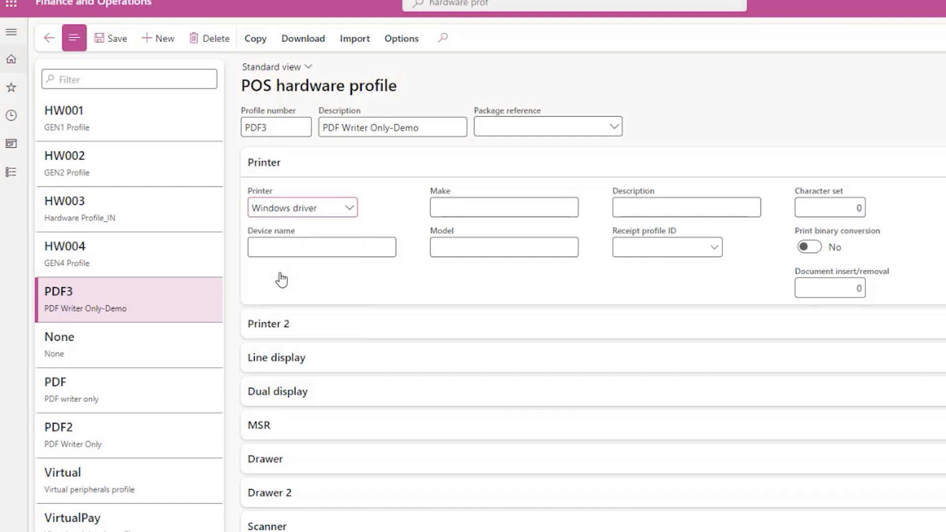
{"action": "left_click", "coordinate": [280, 248]}
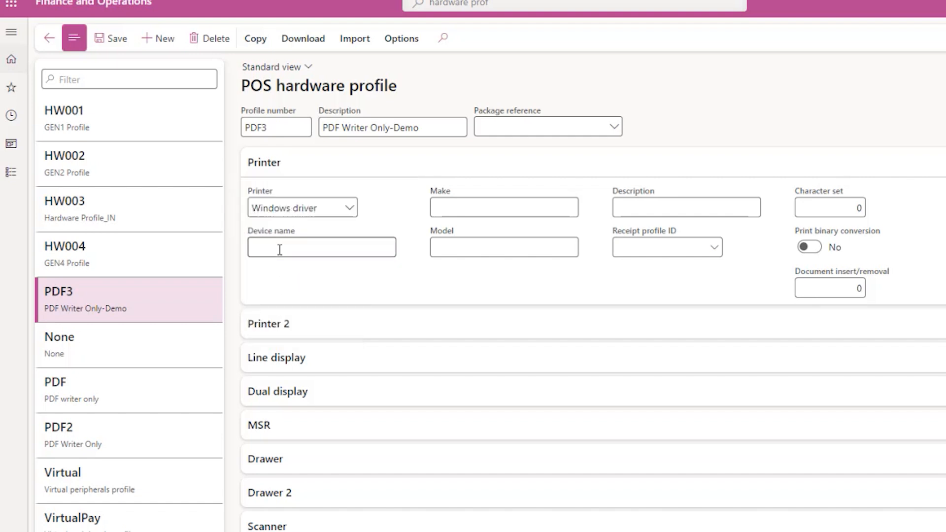
{"action": "key", "text": "alt+Tab"}
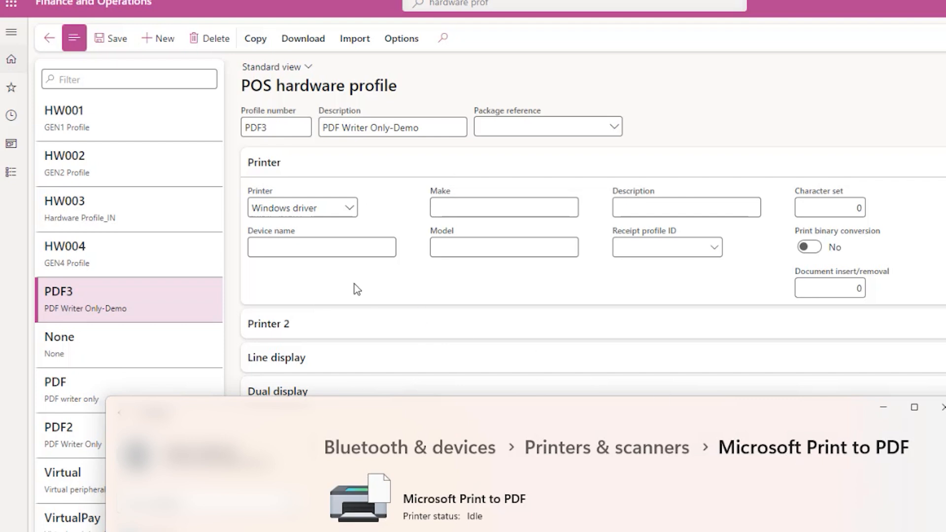
{"action": "left_click", "coordinate": [308, 253]}
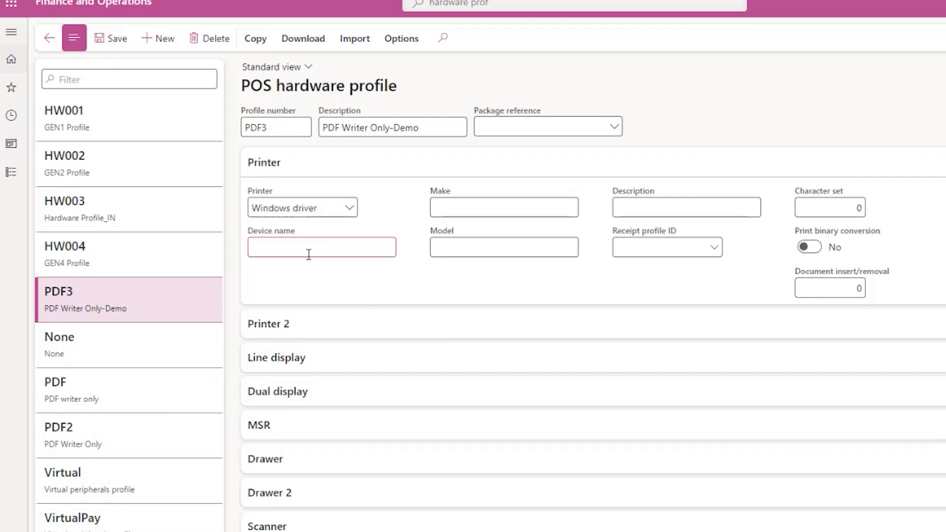
{"action": "type", "text": "Microsoft Print to PDF"}
{"action": "key", "text": "ctrl+a"}
{"action": "key", "text": "alt+Tab"}
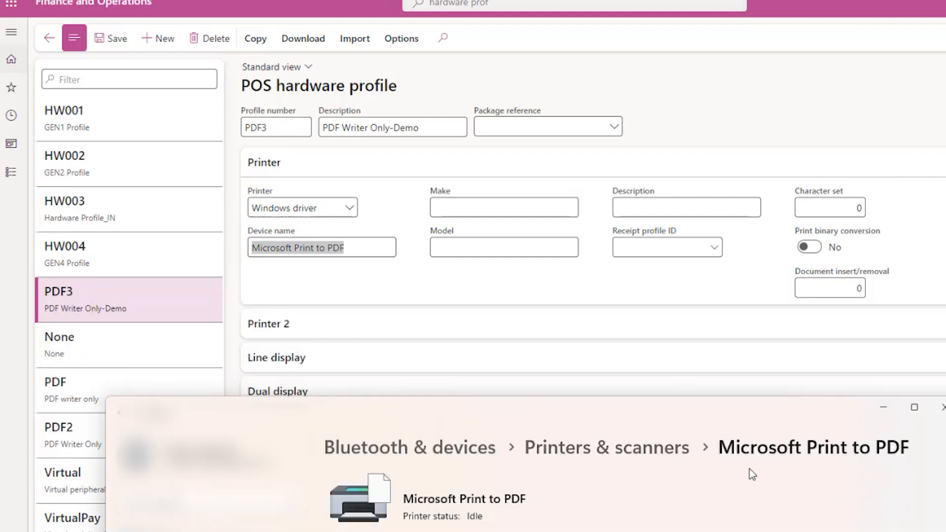
{"action": "left_click", "coordinate": [325, 246]}
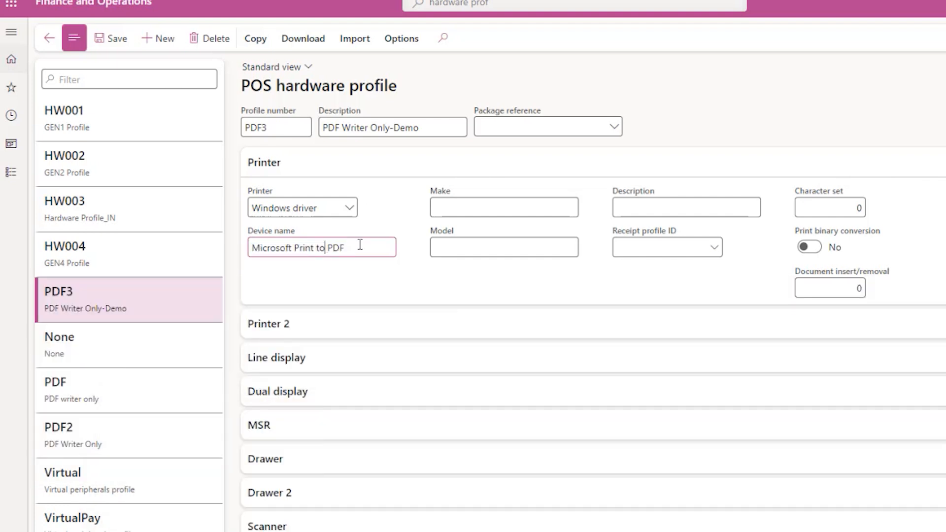
- Copy the device name "Microsoft Print to PDF" into the printer's make, model and description
{"action": "left_click_drag", "start_coordinate": [360, 244], "coordinate": [199, 245]}
{"action": "key", "text": "ctrl+c"}
{"action": "left_click", "coordinate": [437, 209]}
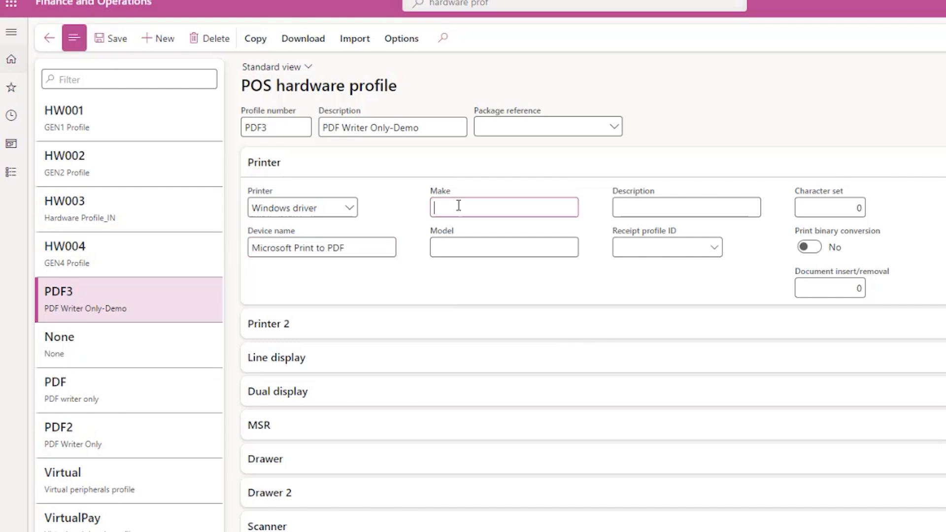
{"action": "key", "text": "ctrl+v"}
{"action": "left_click", "coordinate": [491, 250]}
{"action": "key", "text": "ctrl+v"}
{"action": "left_click", "coordinate": [681, 210]}
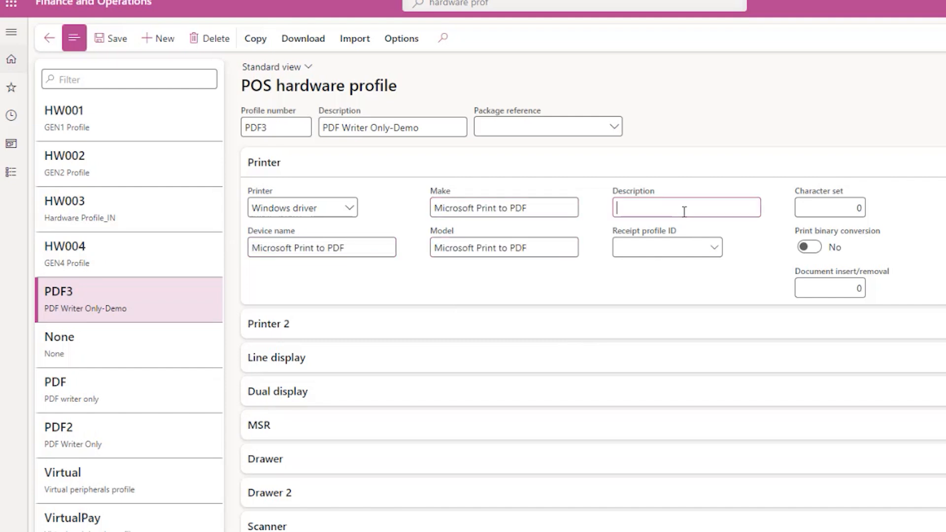
{"action": "key", "text": "ctrl+v"}
{"action": "key", "text": "ctrl+a"}
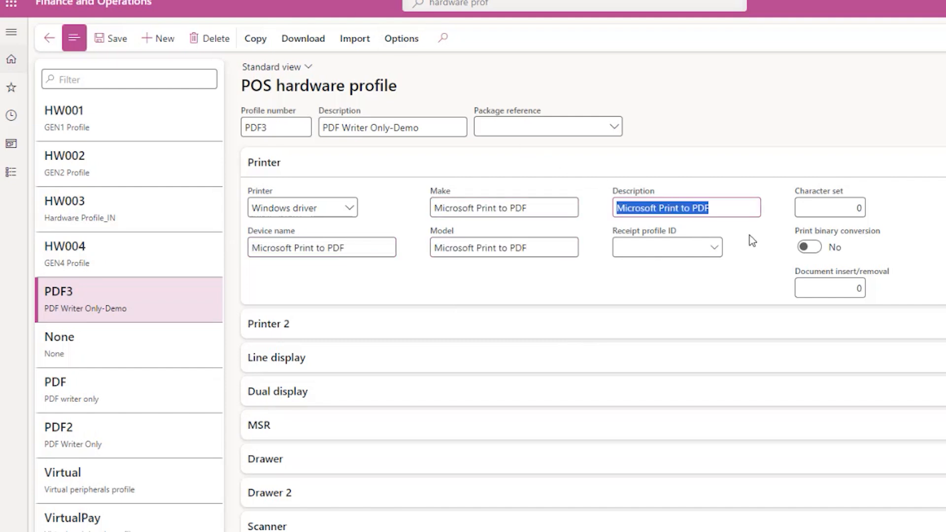
- Set receipt profile Default, character set 850, print binary conversion Yes and document insert/removal 30 for the printer, and save the PDF3 profile
{"action": "left_click", "coordinate": [713, 249]}
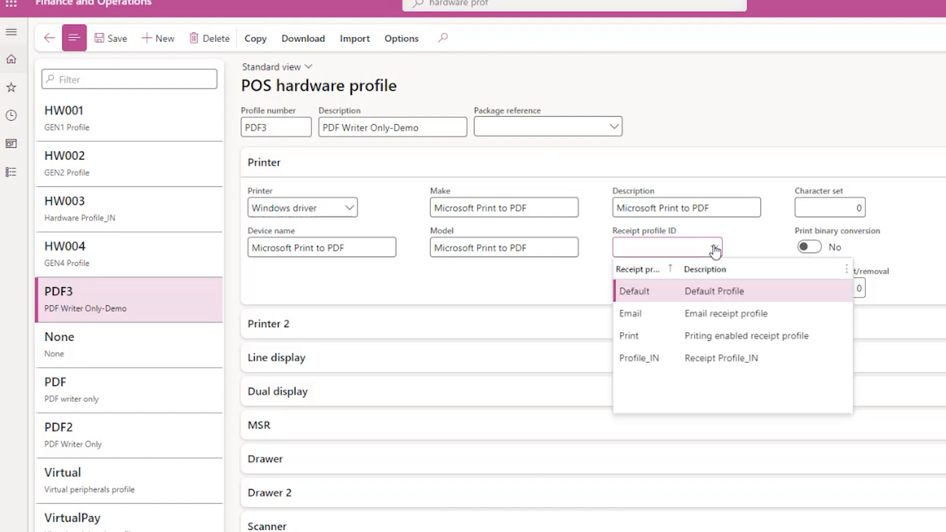
{"action": "left_click", "coordinate": [703, 290]}
{"action": "left_click", "coordinate": [838, 208]}
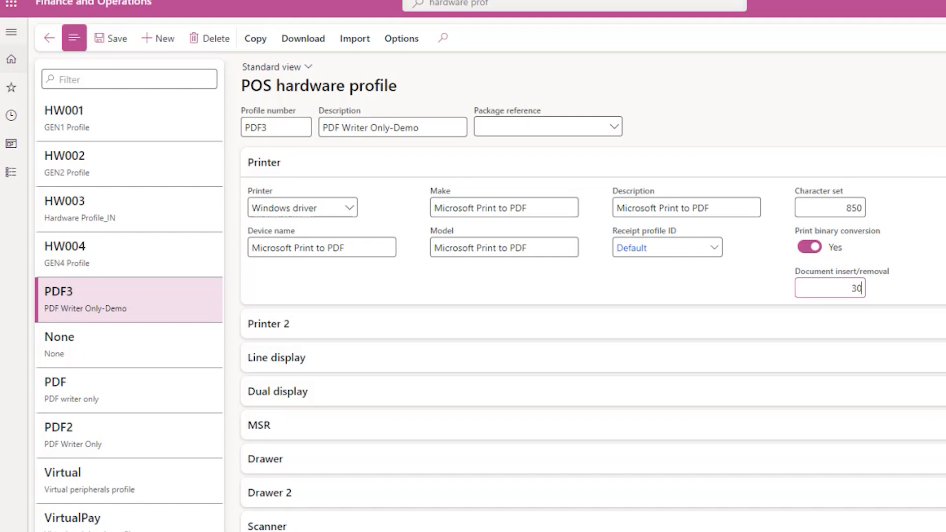
{"action": "left_click", "coordinate": [116, 41]}
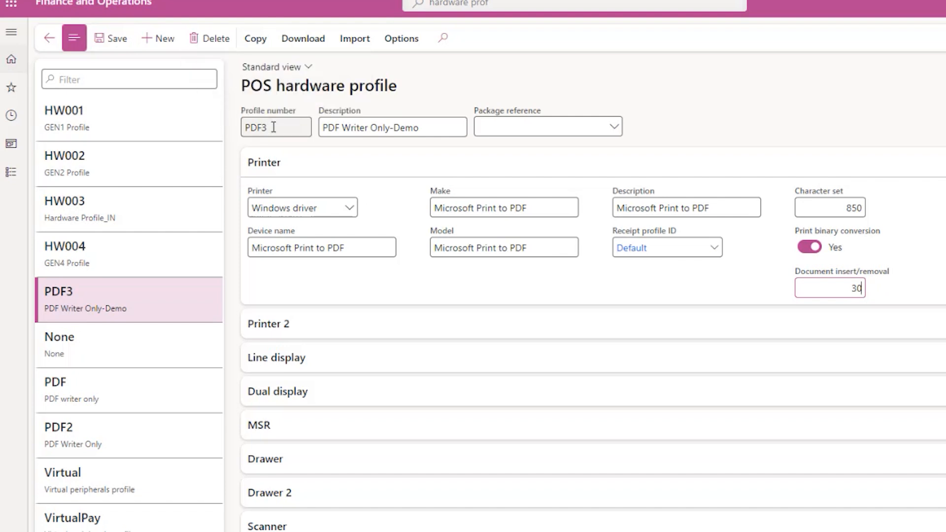
{"action": "left_click", "coordinate": [133, 345]}
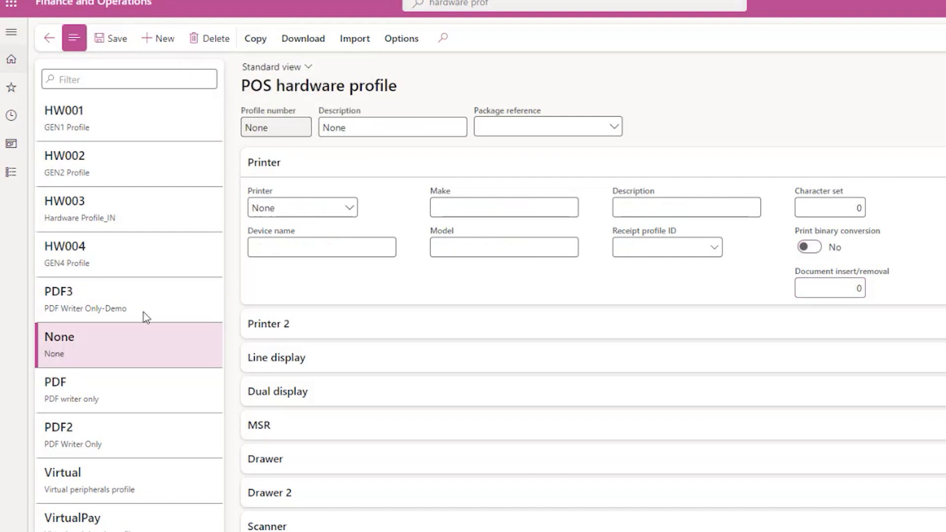
{"action": "left_click", "coordinate": [155, 285]}
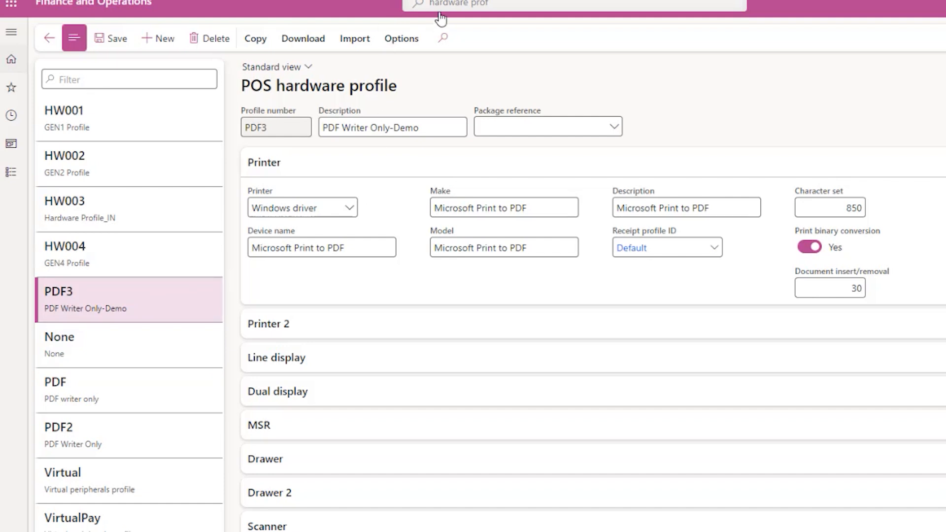
- Search for "registers" and open the Registers page under Retail and Commerce POS setup
{"action": "left_click", "coordinate": [458, 3]}
{"action": "type", "text": "registe"}
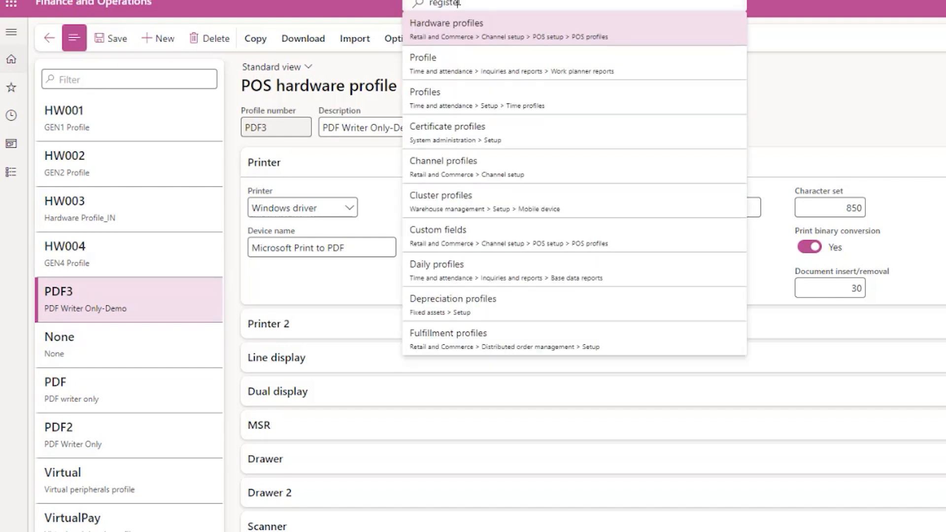
{"action": "type", "text": "rs"}
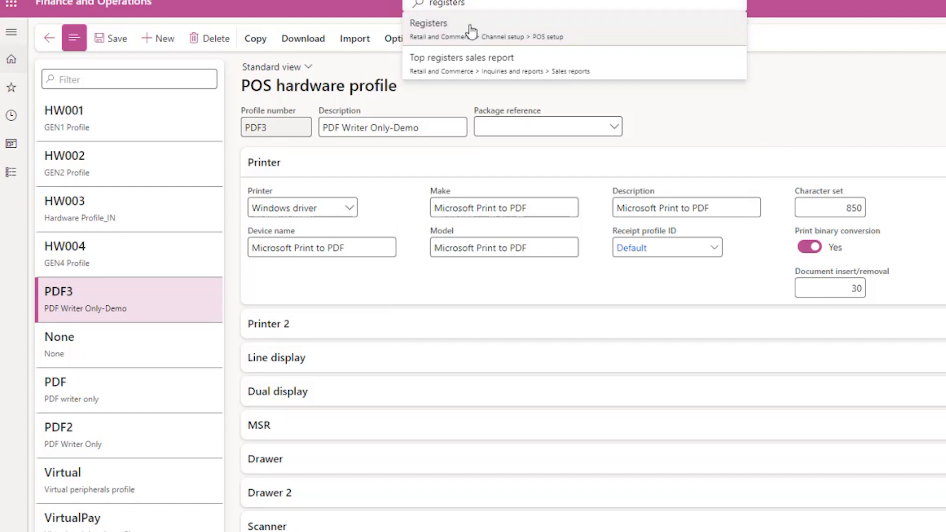
{"action": "left_click", "coordinate": [466, 25]}
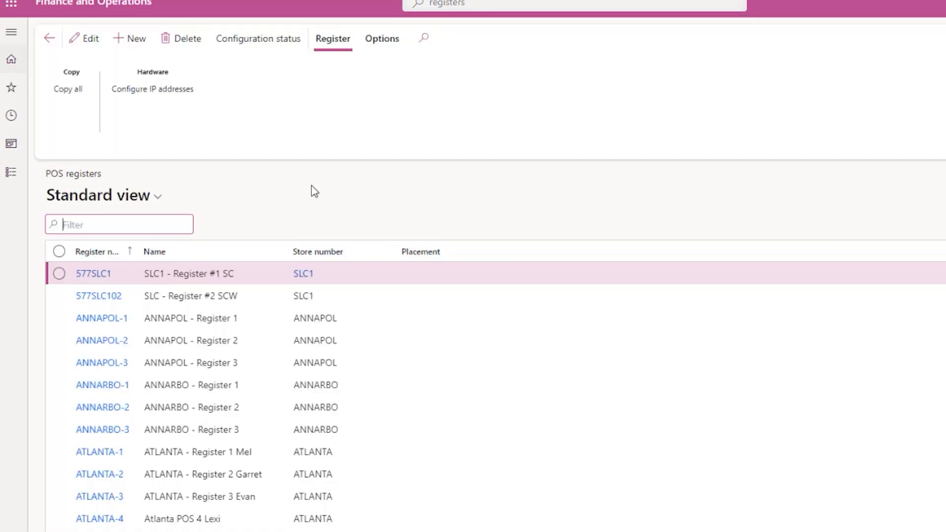
- Filter the POS registers list by the beginning of the register number, and clear the filter again
{"action": "left_click", "coordinate": [104, 254]}
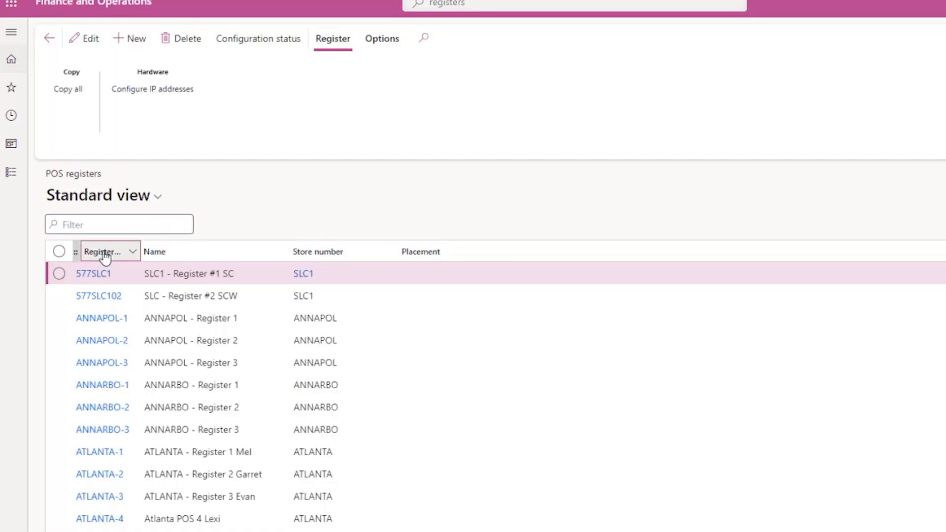
{"action": "left_click", "coordinate": [104, 255]}
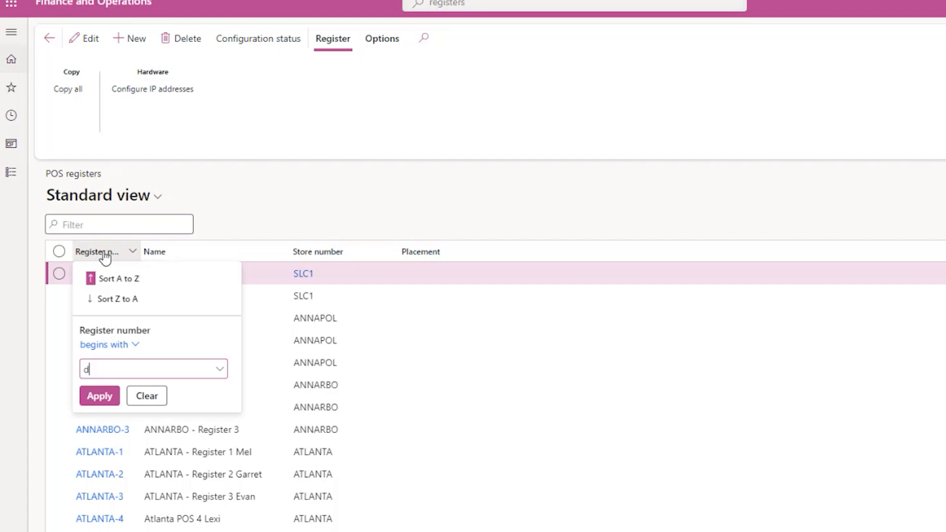
{"action": "key", "text": "Return"}
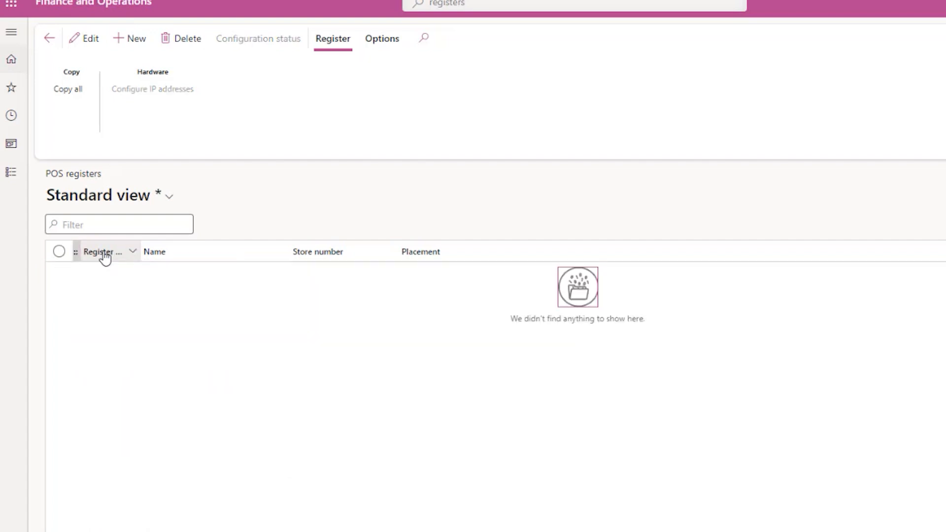
{"action": "left_click", "coordinate": [104, 253]}
{"action": "left_click", "coordinate": [151, 396]}
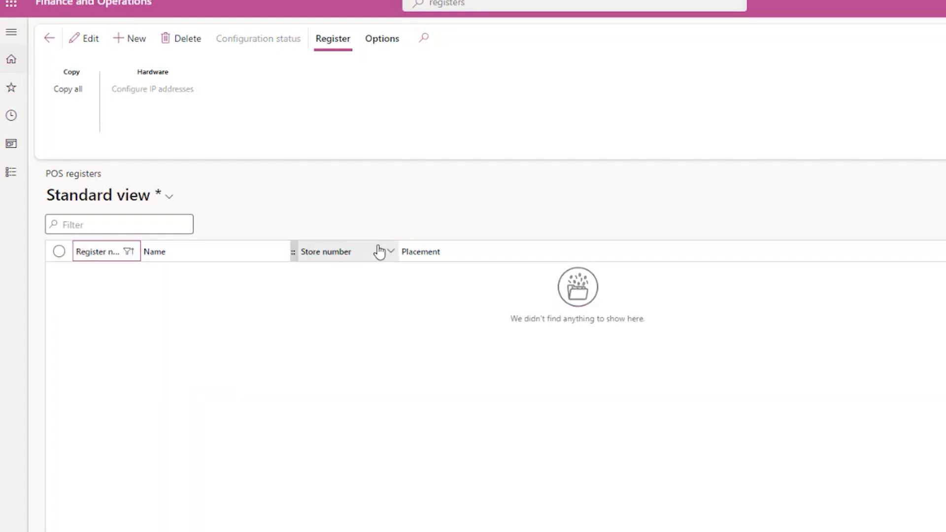
- Create a new POS register record with register number DENTON1
{"action": "left_click", "coordinate": [134, 40]}
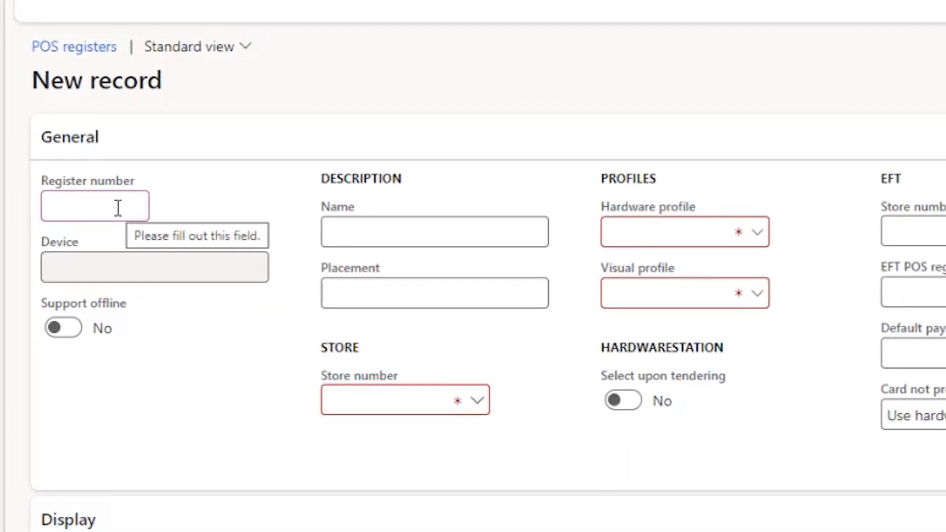
{"action": "type", "text": "DENTON1"}
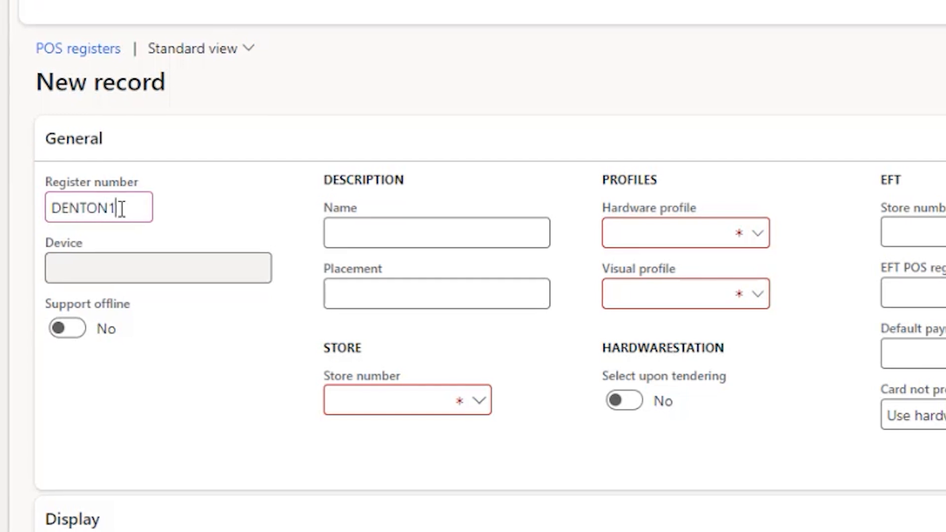
{"action": "left_click", "coordinate": [139, 270]}
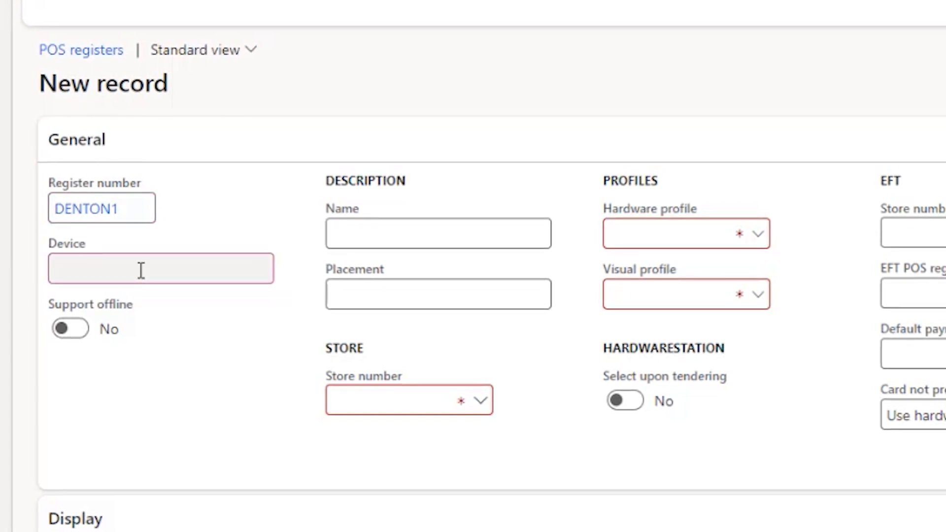
- Name the new register Denton SCA Register 1 and assign it to store DENTON
{"action": "left_click", "coordinate": [375, 241]}
{"action": "type", "text": "Denton"}
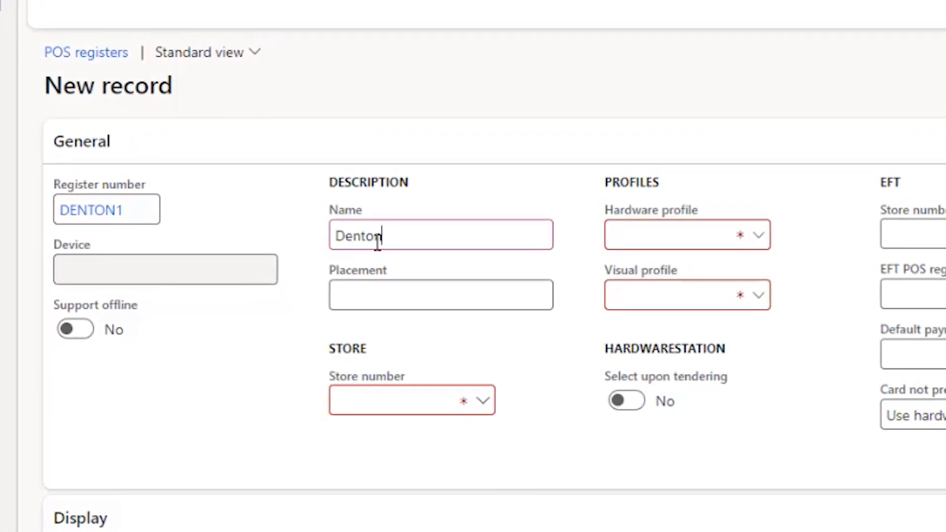
{"action": "type", "text": " SCA Re"}
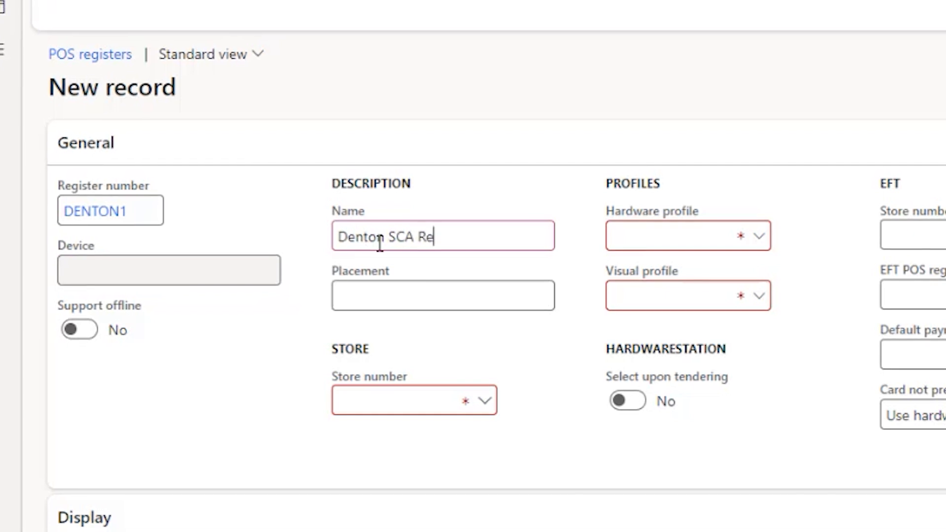
{"action": "type", "text": "gister 1"}
{"action": "key", "text": "Tab"}
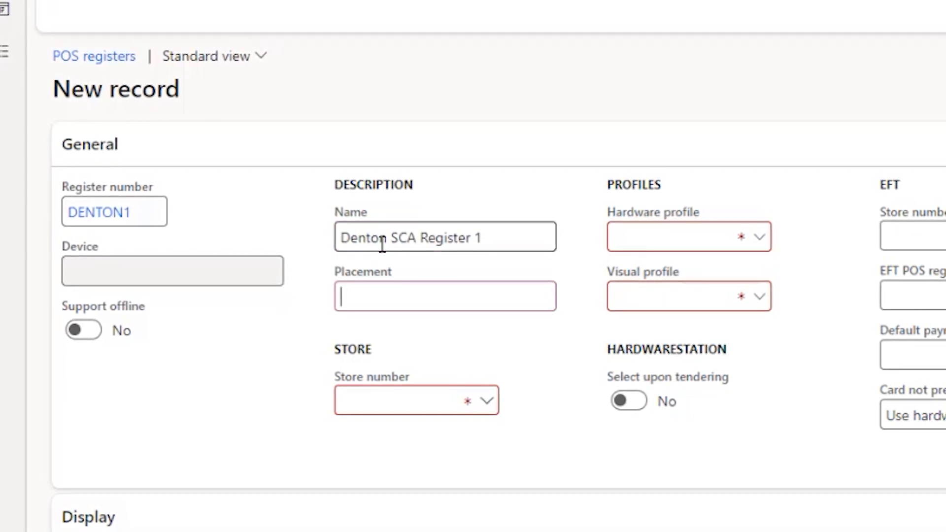
{"action": "left_click", "coordinate": [422, 400]}
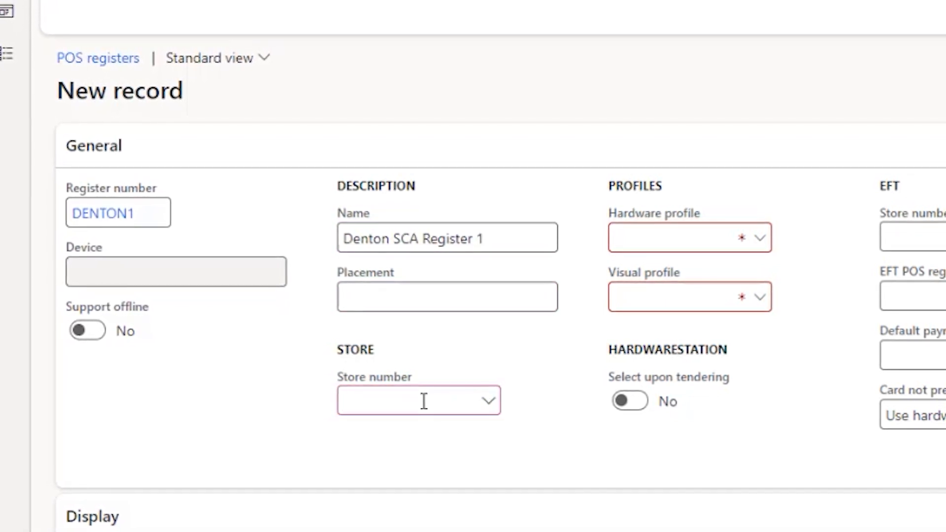
{"action": "type", "text": "denton"}
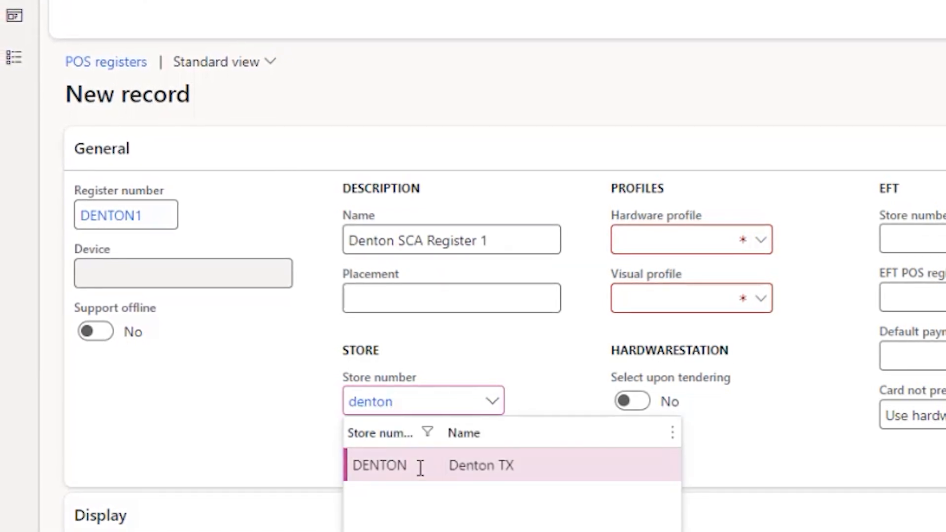
{"action": "left_click", "coordinate": [420, 466]}
- Append SCA to the end of the register's name
{"action": "left_click", "coordinate": [644, 243]}
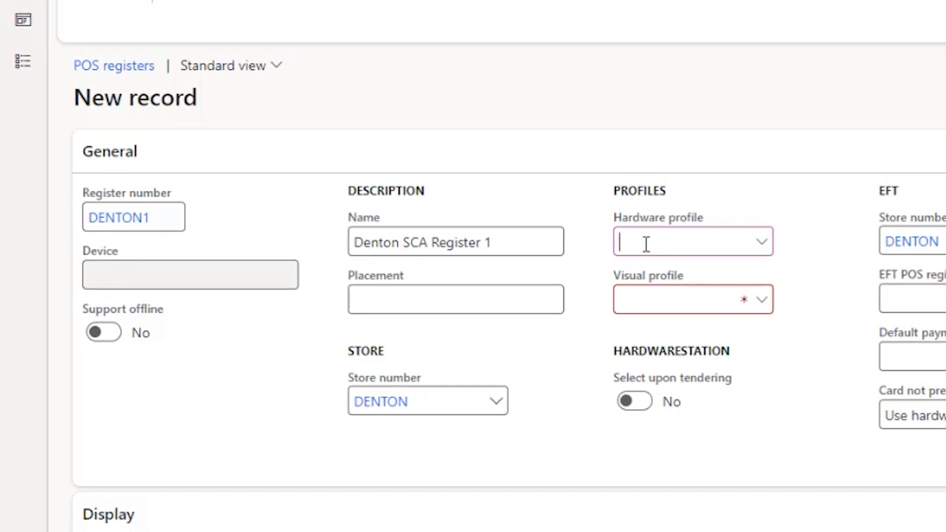
{"action": "left_click", "coordinate": [519, 234]}
{"action": "type", "text": "SCA"}
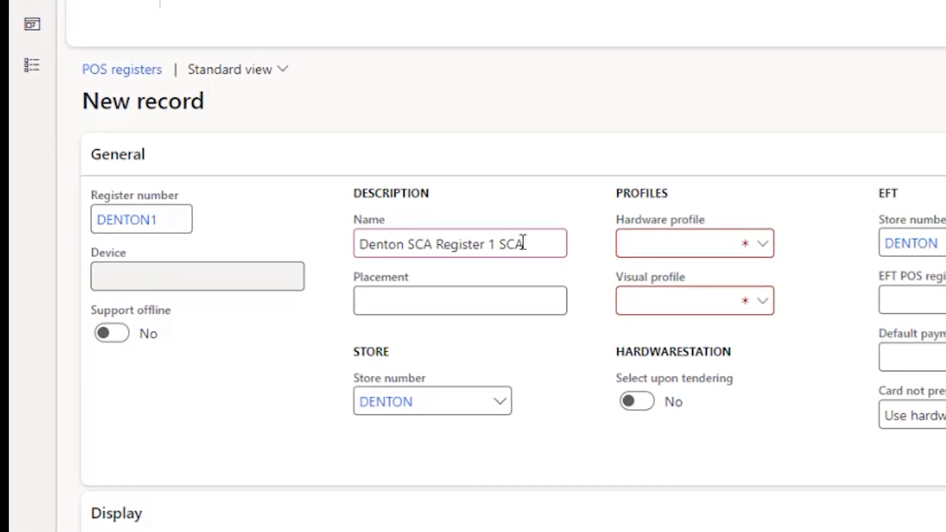
- Assign hardware profile PDF3 and visual profile F3MP to the DENTON1 register
{"action": "left_click", "coordinate": [653, 243]}
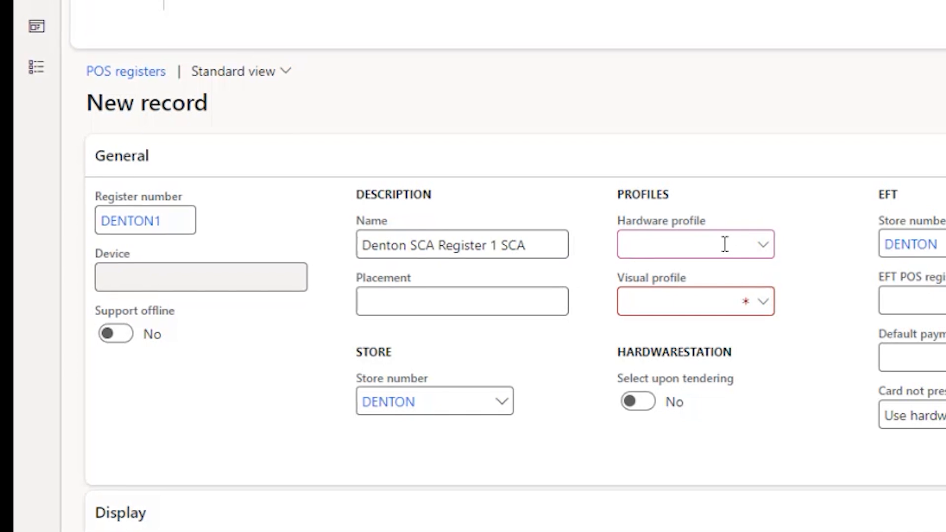
{"action": "type", "text": "pdf"}
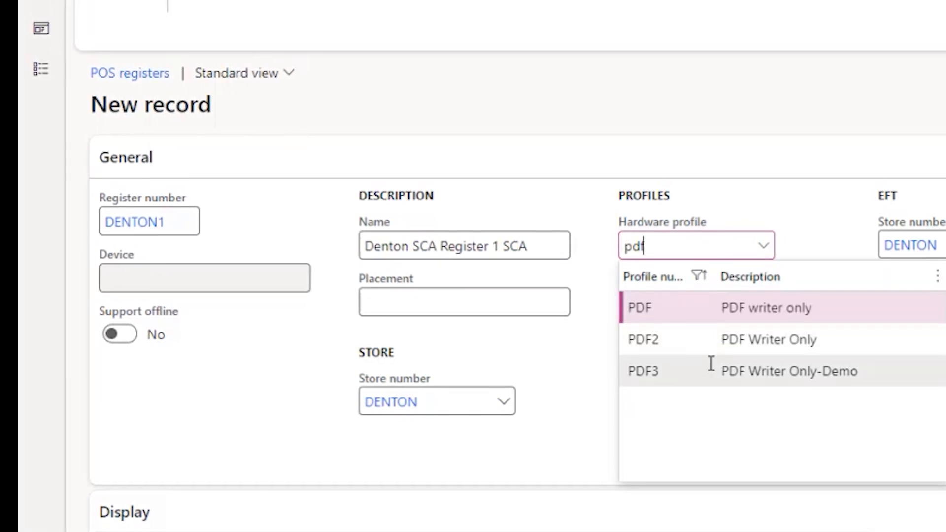
{"action": "left_click", "coordinate": [711, 363]}
{"action": "left_click", "coordinate": [693, 308]}
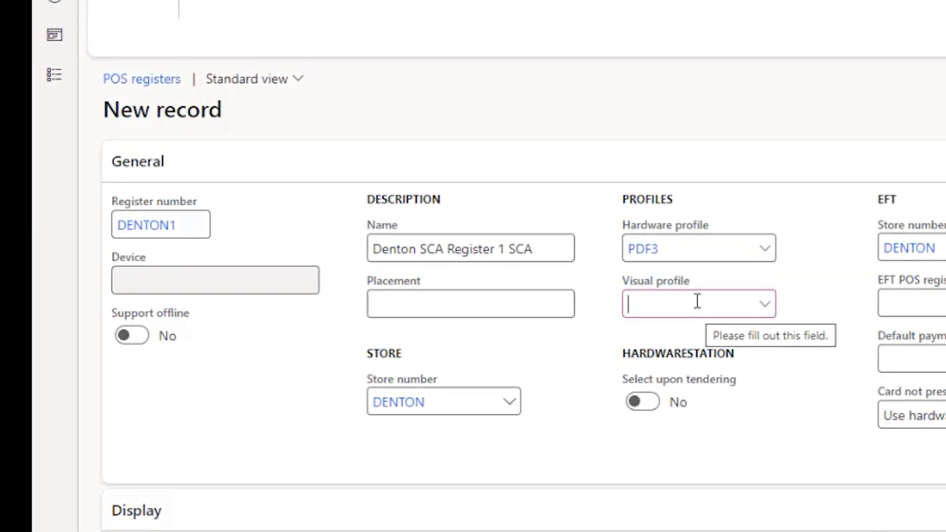
{"action": "type", "text": "f3"}
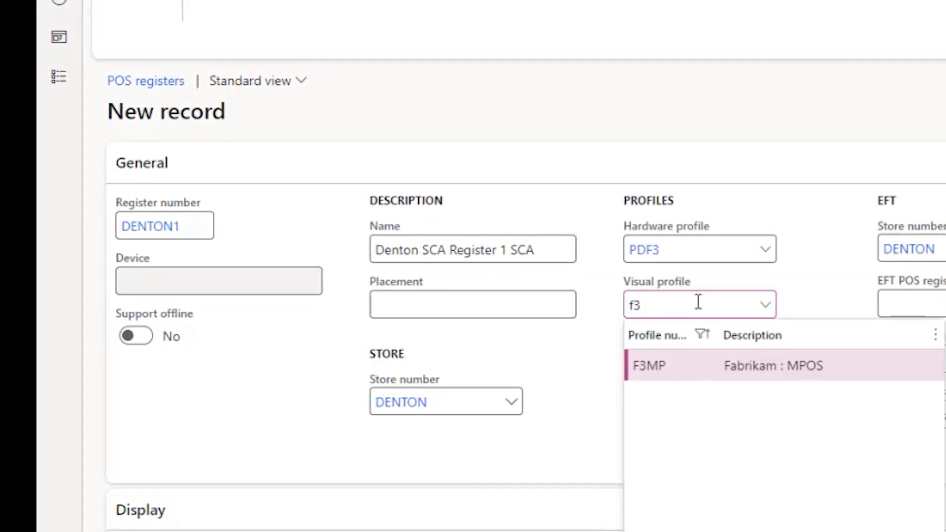
{"action": "type", "text": "m"}
{"action": "left_click", "coordinate": [746, 366]}
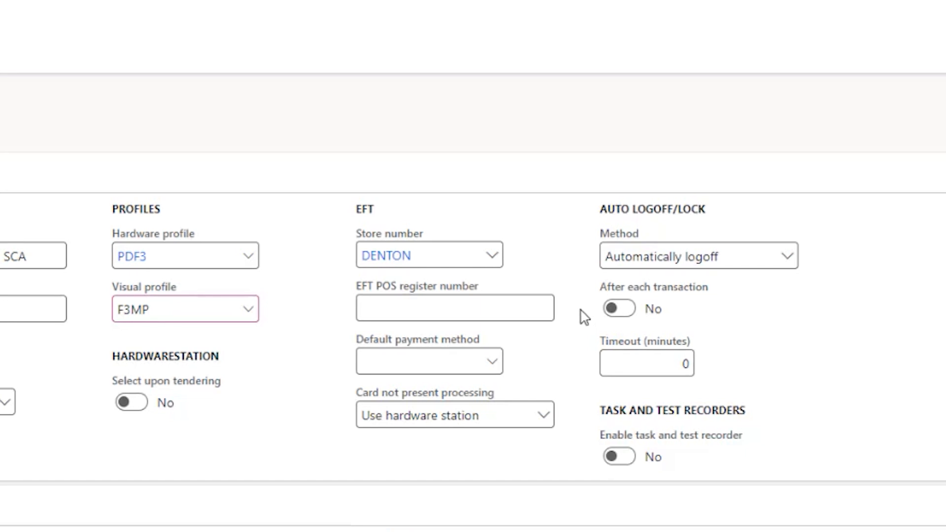
- Set the auto logoff timeout of the DENTON1 register to 60 minutes and save the record
{"action": "left_click", "coordinate": [660, 361]}
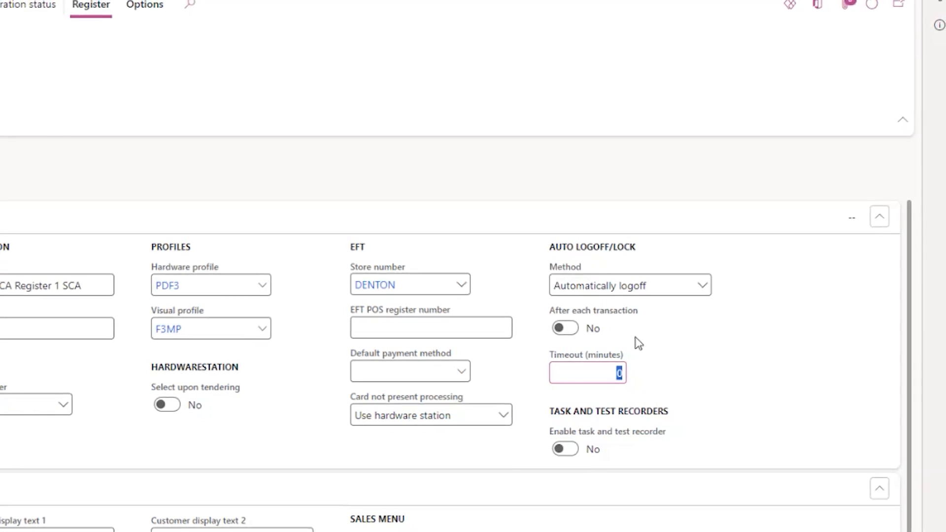
{"action": "type", "text": "60"}
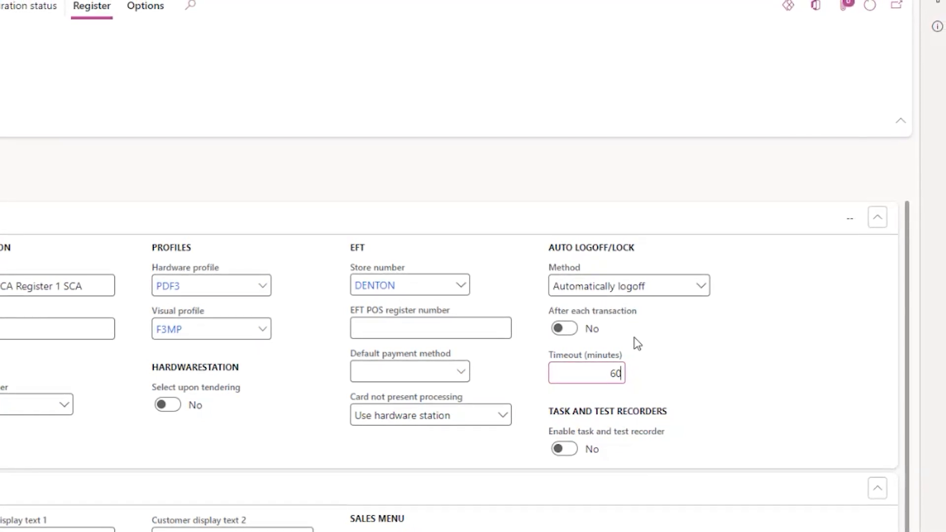
{"action": "left_click", "coordinate": [680, 359]}
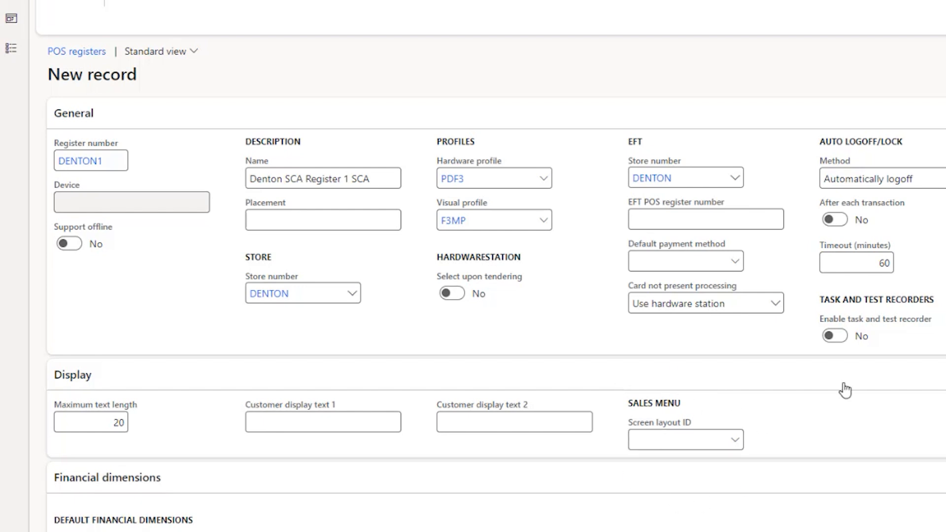
{"action": "scroll", "coordinate": [581, 526], "scroll_direction": "down", "scroll_amount": 5}
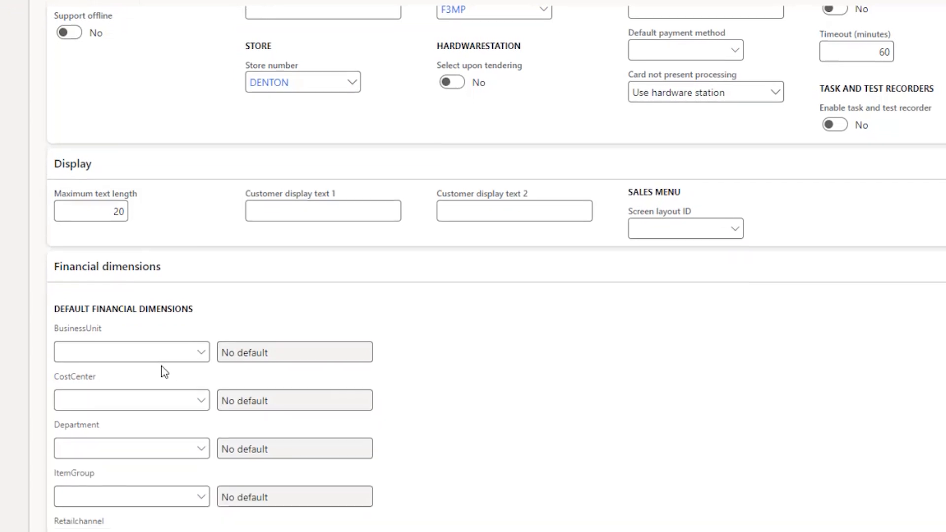
{"action": "scroll", "coordinate": [165, 316], "scroll_direction": "down", "scroll_amount": 1}
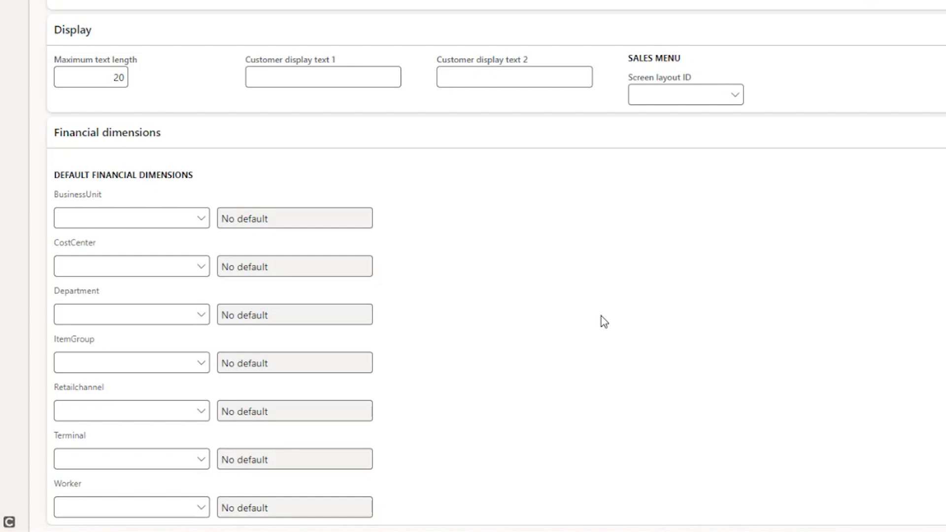
{"action": "scroll", "coordinate": [604, 321], "scroll_direction": "up", "scroll_amount": 2}
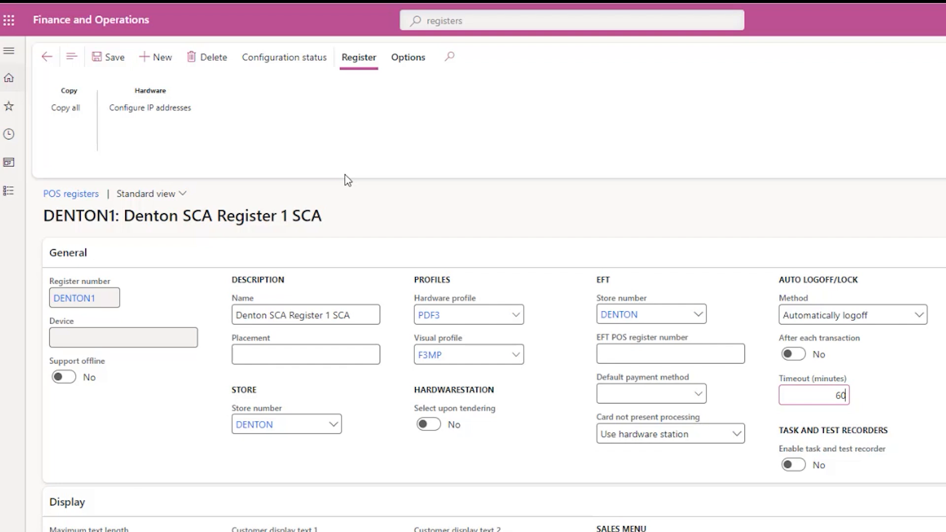
- Copy the DENTON1 register's name and create a new POS register record with register number DENTON2
{"action": "left_click_drag", "start_coordinate": [351, 315], "coordinate": [236, 315]}
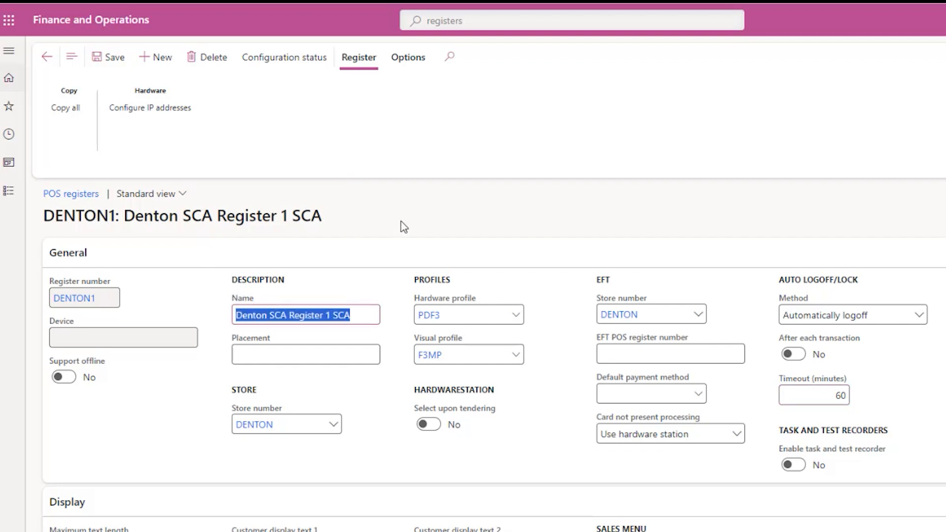
{"action": "left_click", "coordinate": [440, 197]}
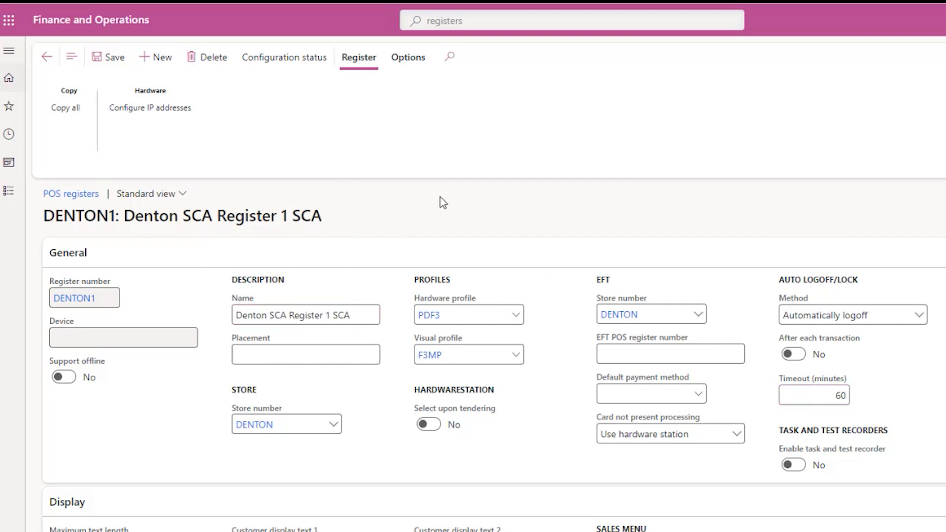
{"action": "left_click", "coordinate": [157, 63]}
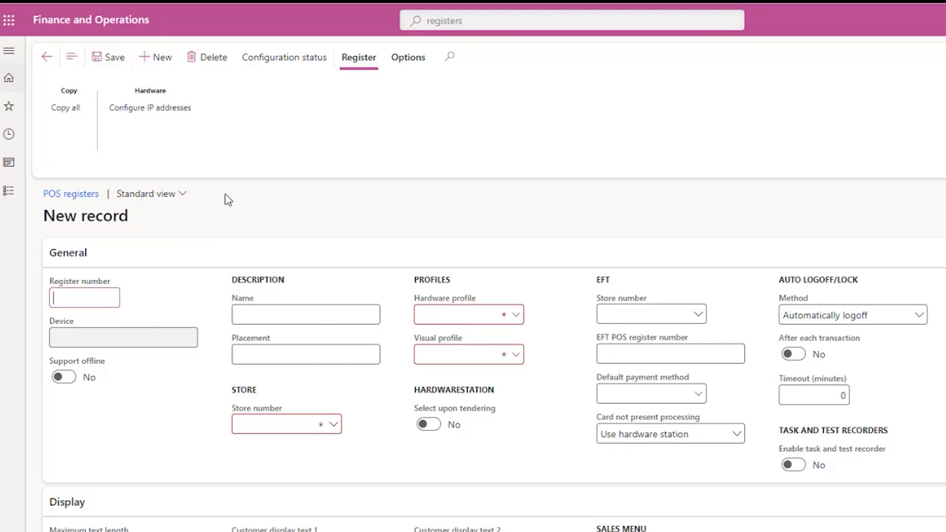
{"action": "type", "text": "DENTON2"}
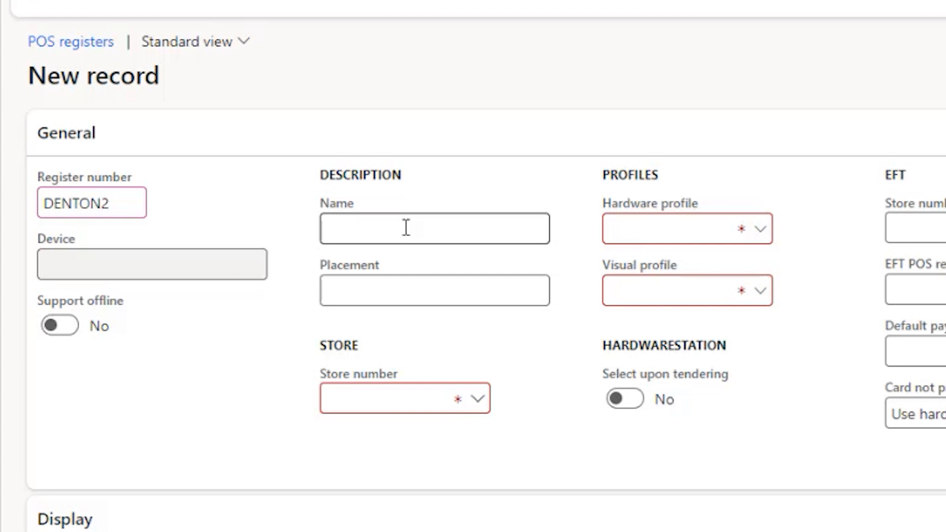
- Paste the copied name into the new record and change it to Denton SCA Register 2 SCW
{"action": "left_click", "coordinate": [406, 227]}
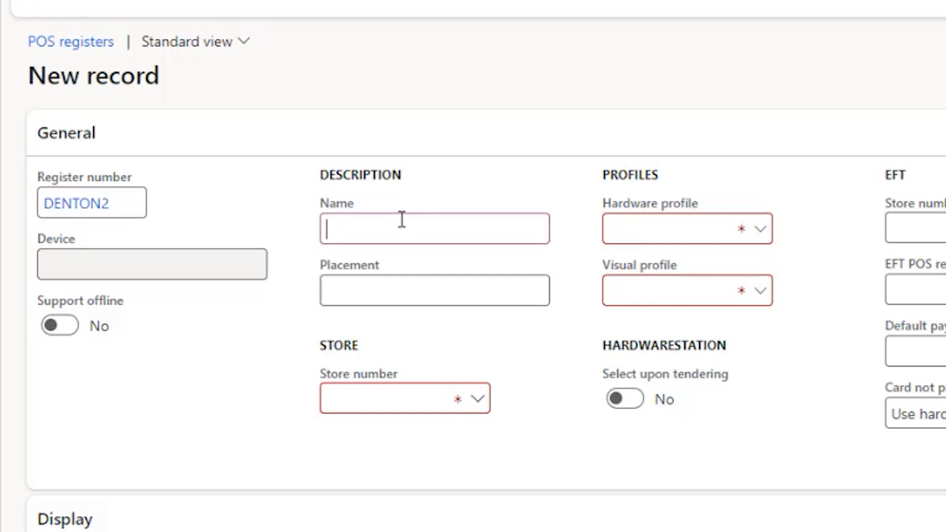
{"action": "type", "text": "Denton SCA Register 1 SCA"}
{"action": "key", "text": "BackSpace"}
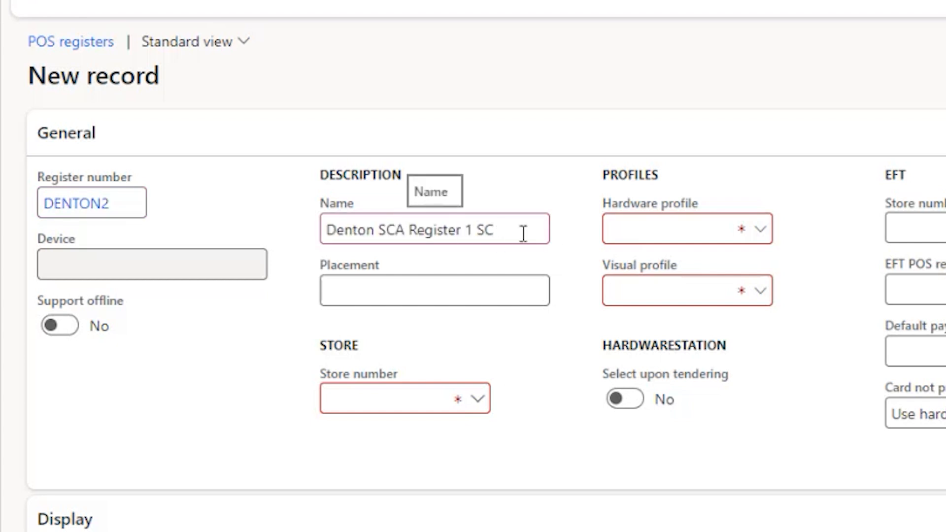
{"action": "type", "text": "W"}
{"action": "key", "text": "Left"}
{"action": "key", "text": "Left"}
{"action": "key", "text": "Left"}
{"action": "key", "text": "Left"}
{"action": "key", "text": "BackSpace"}
{"action": "type", "text": "2"}
- Assign the DENTON2 register to store DENTON
{"action": "left_click", "coordinate": [435, 396]}
{"action": "type", "text": "den"}
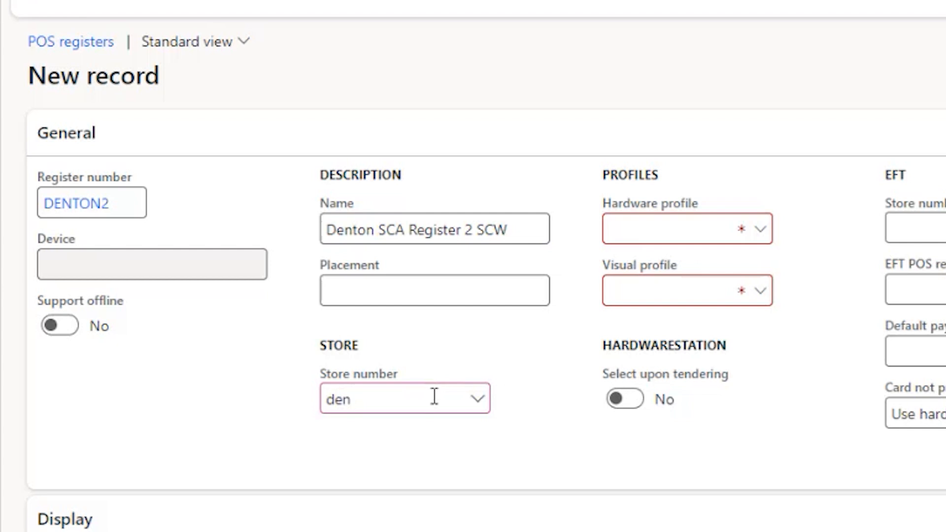
{"action": "left_click", "coordinate": [410, 501]}
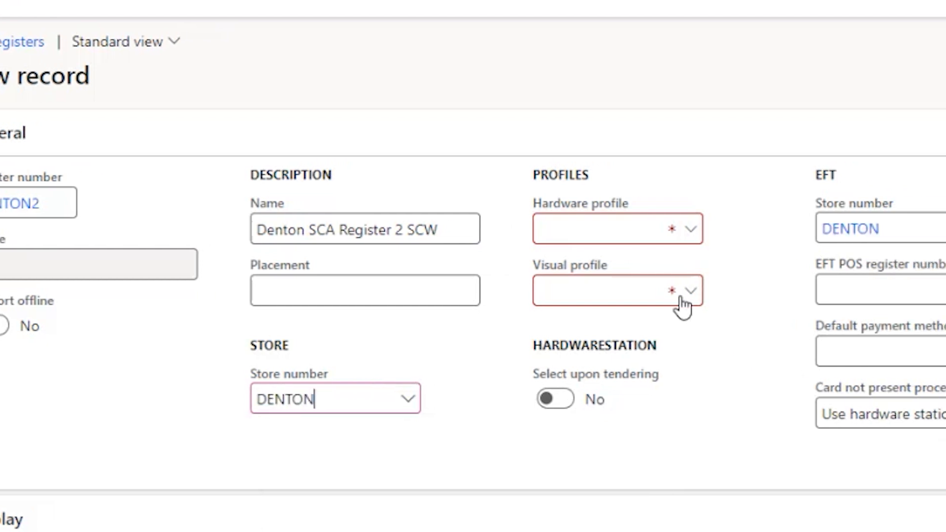
- Assign hardware profile None and visual profile F3MP to the DENTON2 register
{"action": "left_click", "coordinate": [695, 229]}
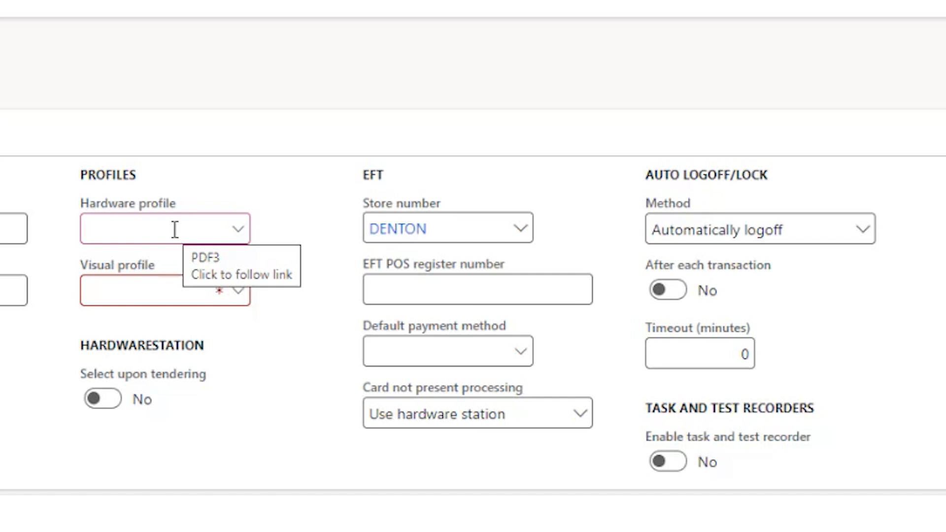
{"action": "type", "text": "N"}
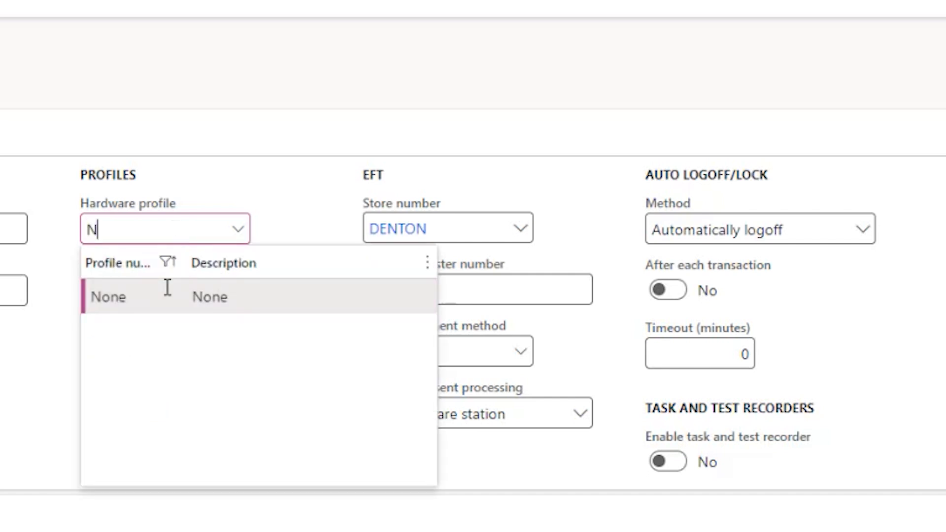
{"action": "left_click", "coordinate": [167, 290]}
{"action": "left_click", "coordinate": [166, 292]}
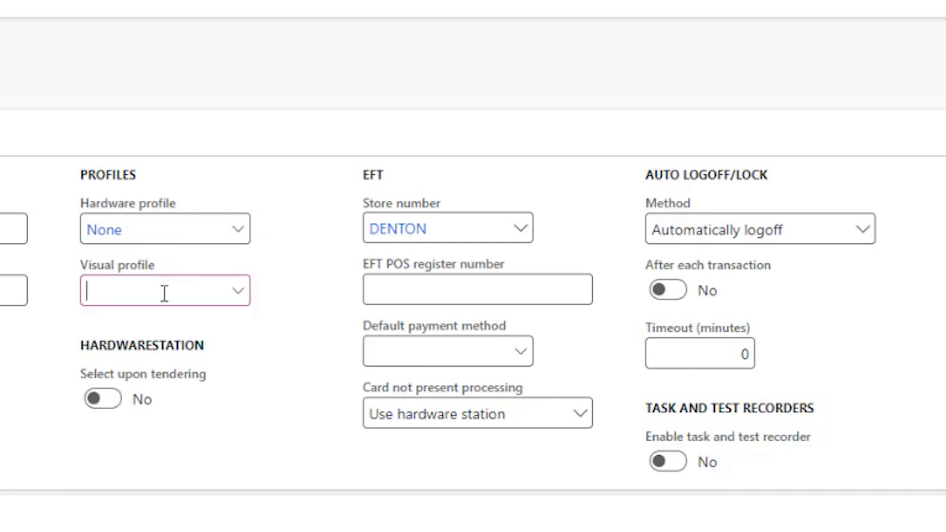
{"action": "type", "text": "f3"}
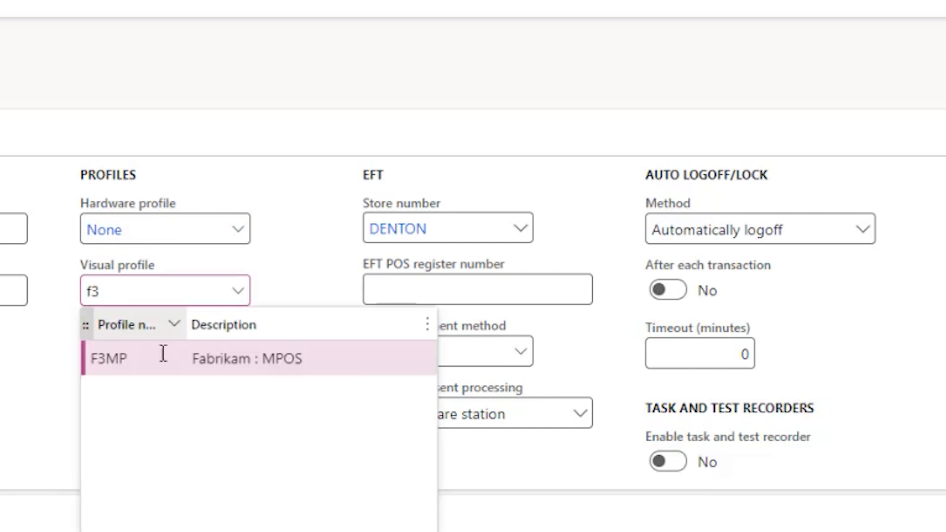
{"action": "left_click", "coordinate": [161, 365]}
- Set the auto logoff timeout of the DENTON2 register to 60 minutes and save the record
{"action": "left_click", "coordinate": [699, 353]}
{"action": "type", "text": "60"}
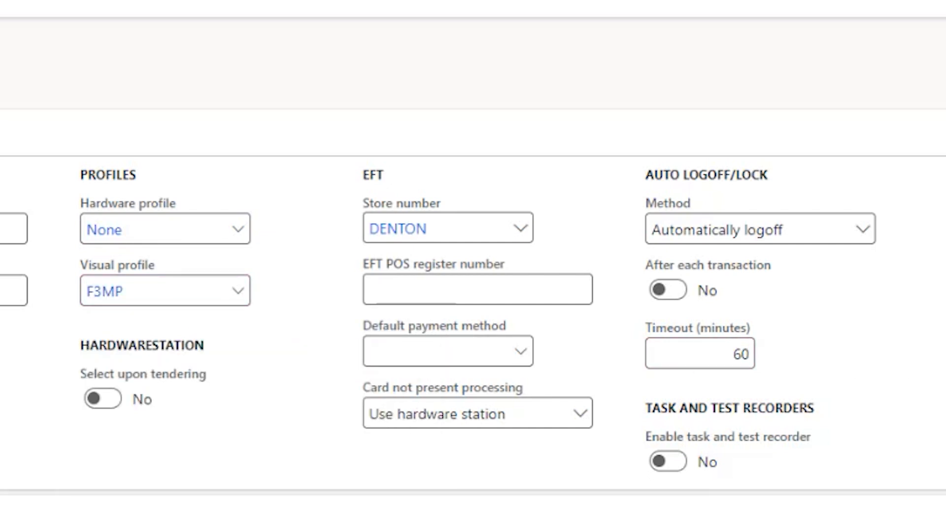
{"action": "key", "text": "ctrl+s"}
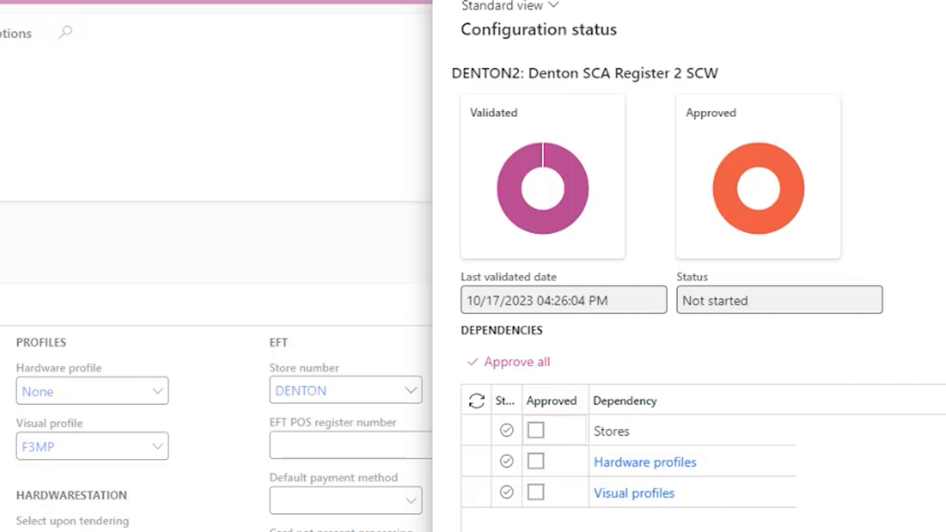
{"action": "key", "text": "Escape"}
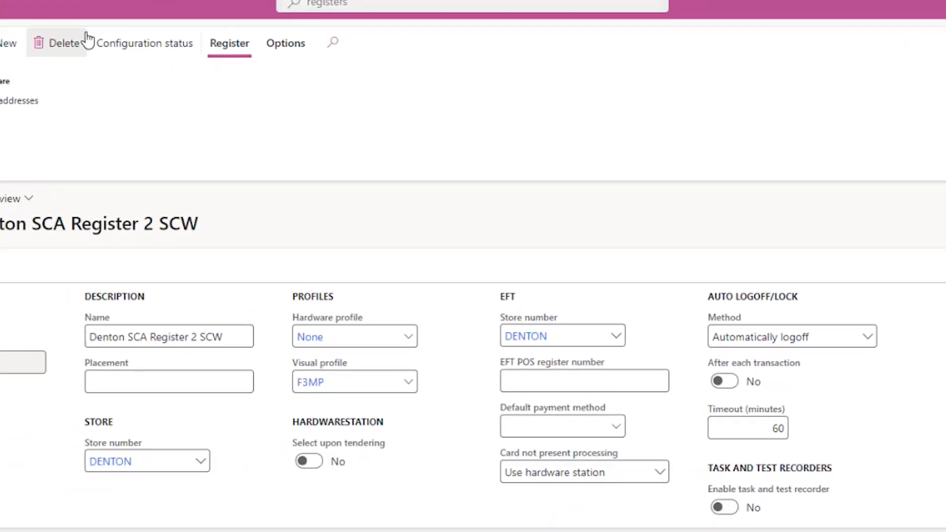
- Duplicate the browser tab that holds the POS registers page
{"action": "right_click", "coordinate": [118, 1]}
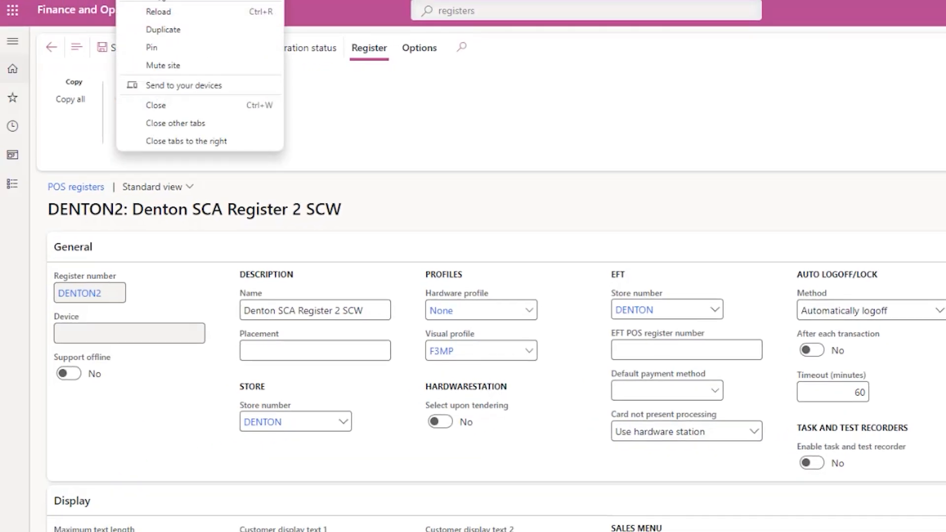
{"action": "left_click", "coordinate": [170, 30]}
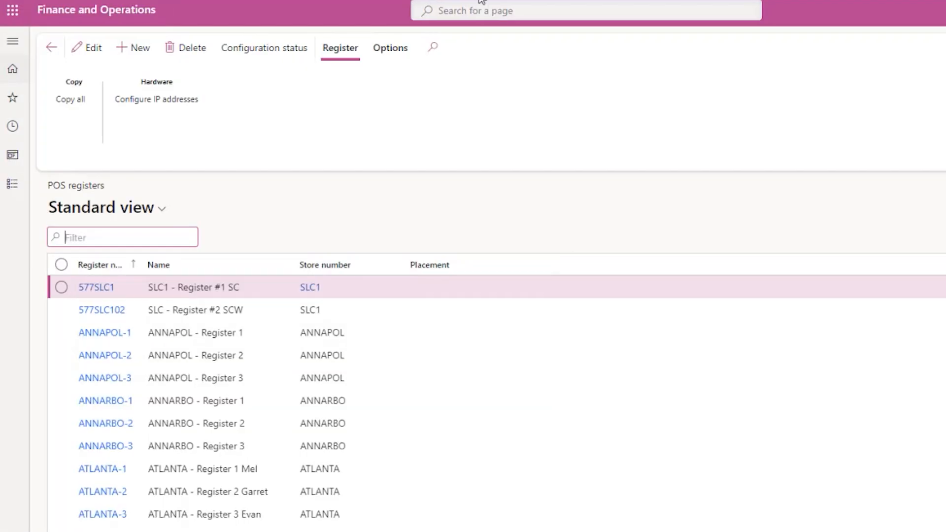
- Open the Devices page of the Retail and Commerce POS setup
{"action": "left_click", "coordinate": [483, 5]}
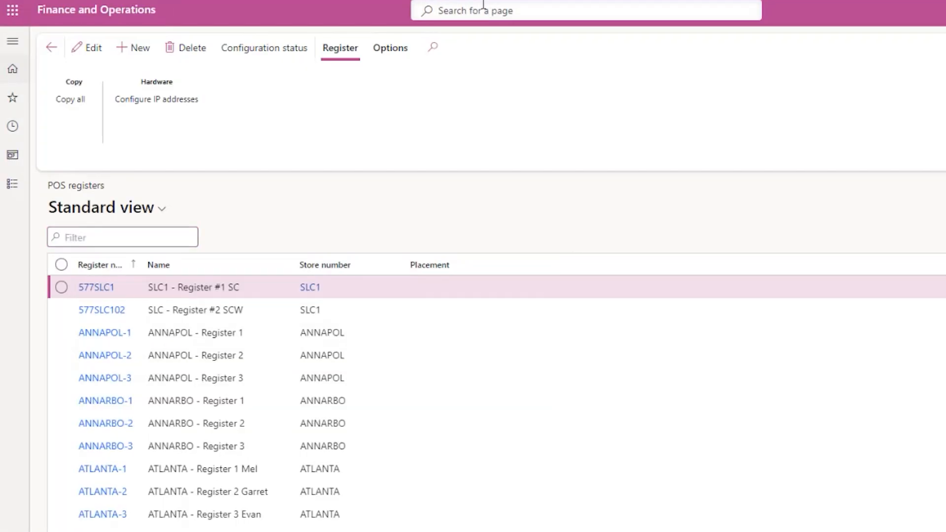
{"action": "type", "text": "device"}
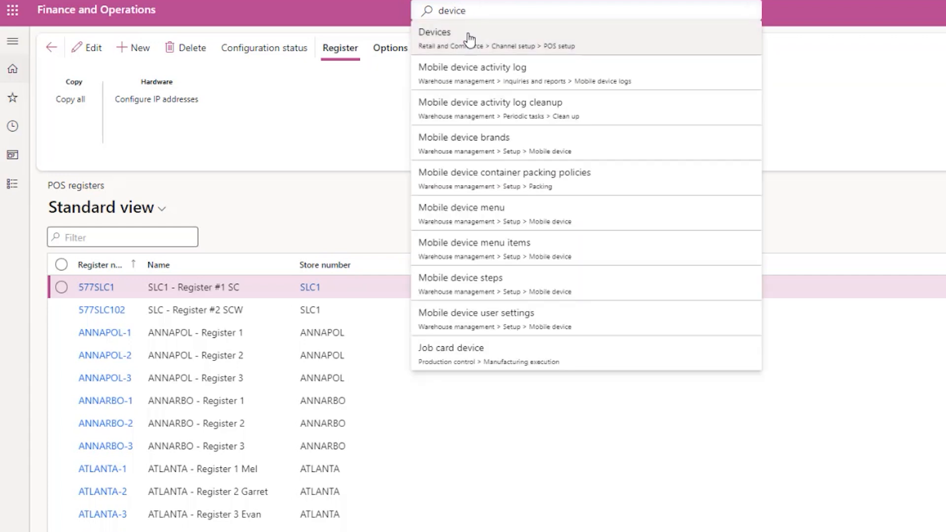
{"action": "left_click", "coordinate": [457, 42]}
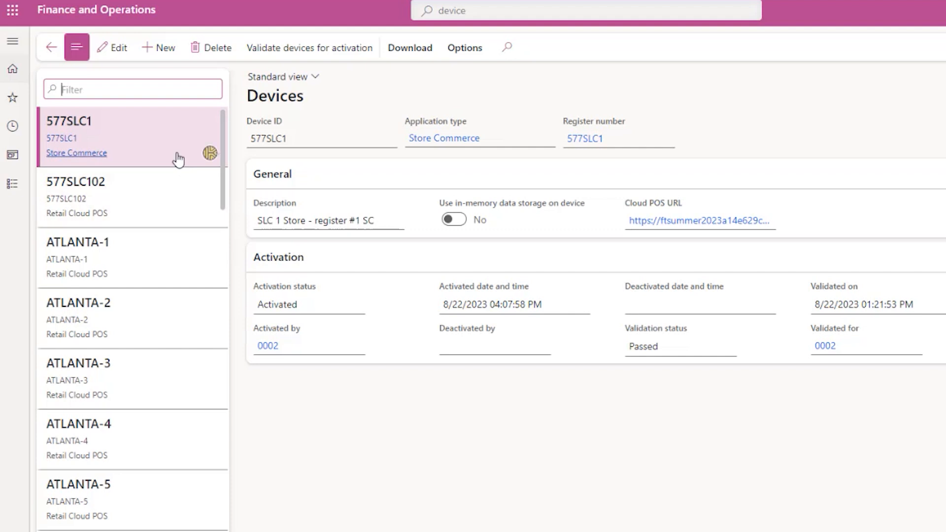
- Create a new device with the device ID DENTON1
{"action": "left_click", "coordinate": [161, 47]}
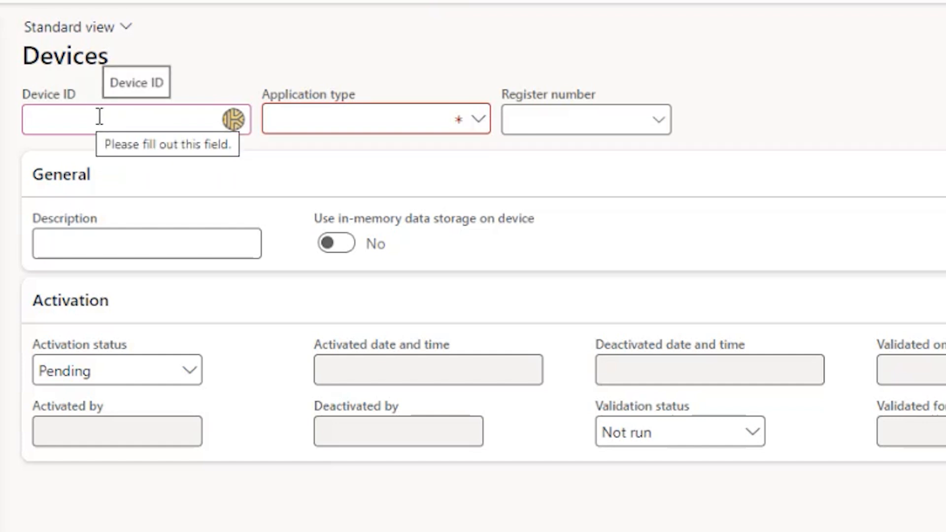
{"action": "type", "text": "DENTON"}
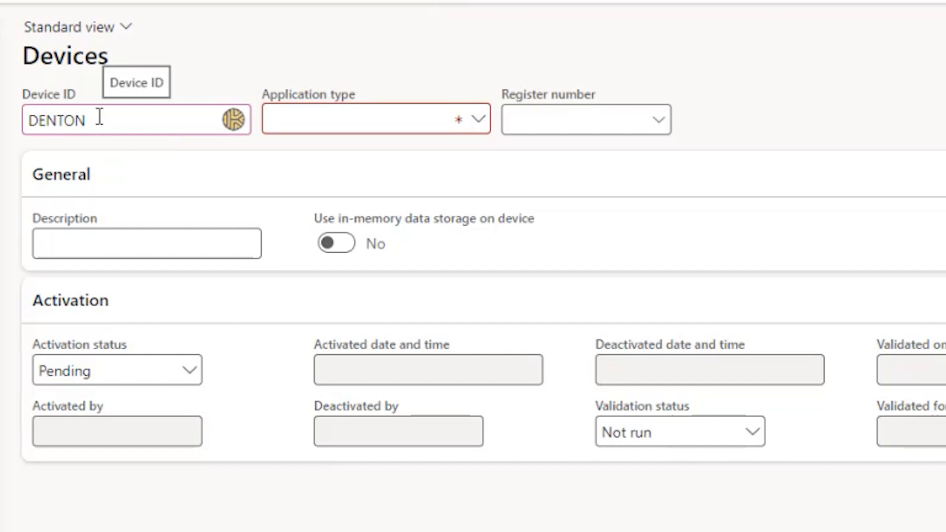
{"action": "type", "text": "1"}
{"action": "key", "text": "Tab"}
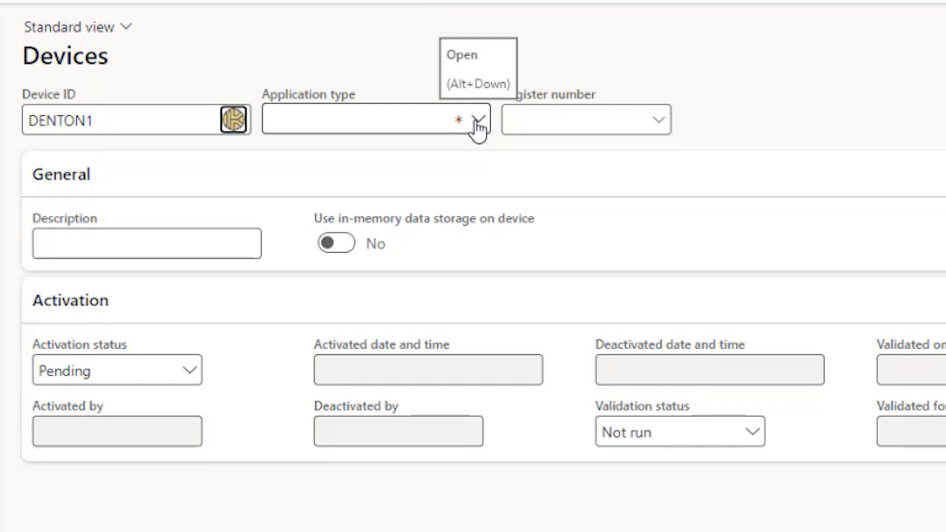
- Set the application type of the DENTON1 device to Store Commerce
{"action": "left_click", "coordinate": [477, 121]}
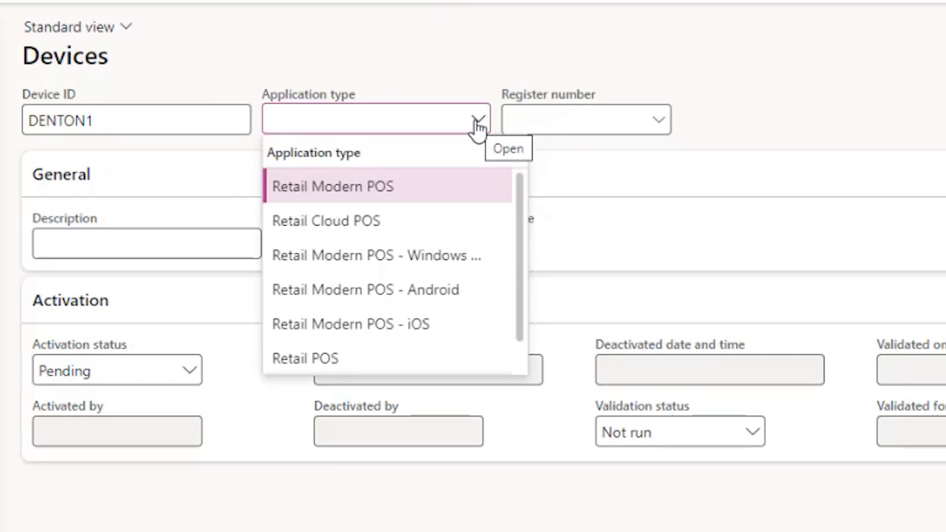
{"action": "scroll", "coordinate": [435, 283], "scroll_direction": "down", "scroll_amount": 1}
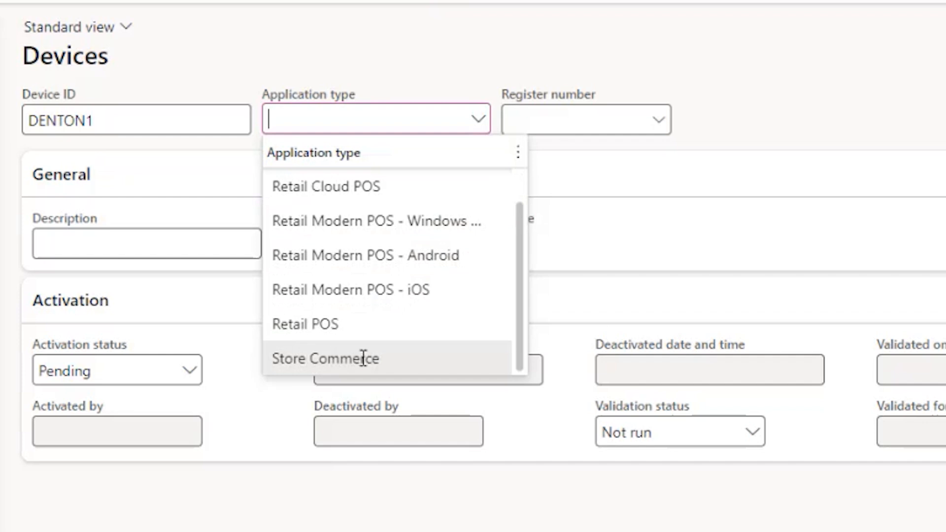
{"action": "scroll", "coordinate": [391, 362], "scroll_direction": "up", "scroll_amount": 1}
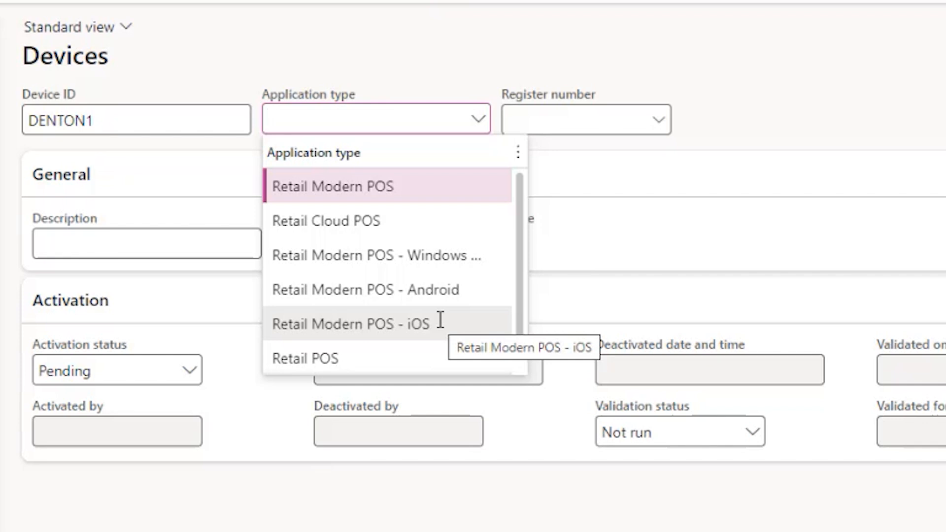
{"action": "scroll", "coordinate": [384, 328], "scroll_direction": "down", "scroll_amount": 1}
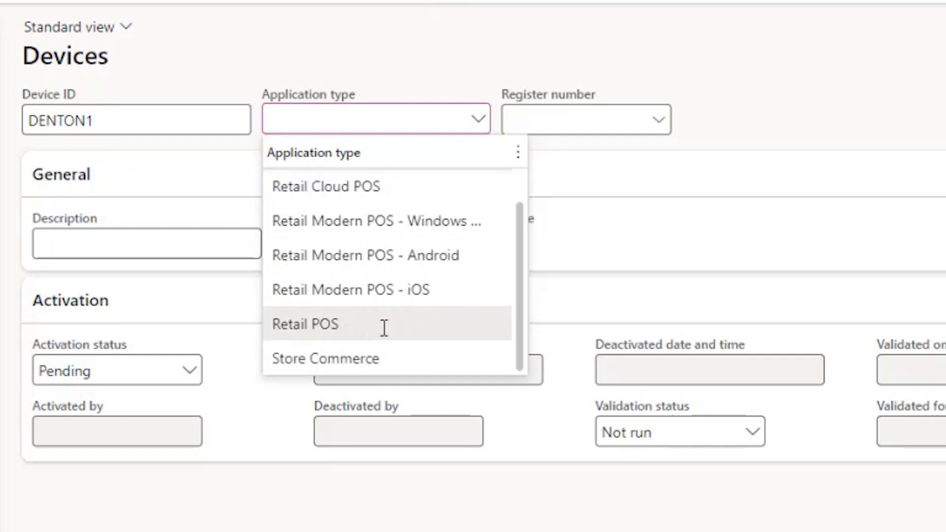
{"action": "scroll", "coordinate": [384, 358], "scroll_direction": "up", "scroll_amount": 1}
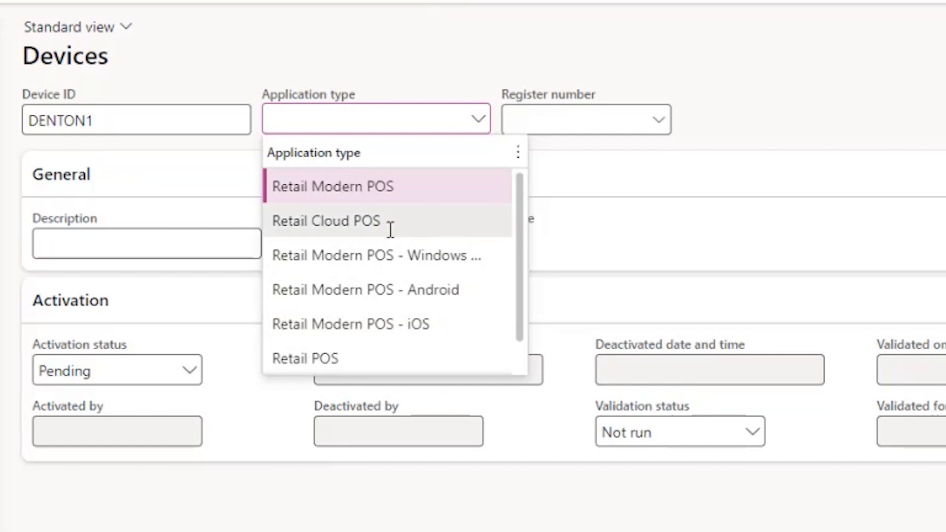
{"action": "scroll", "coordinate": [406, 308], "scroll_direction": "down", "scroll_amount": 1}
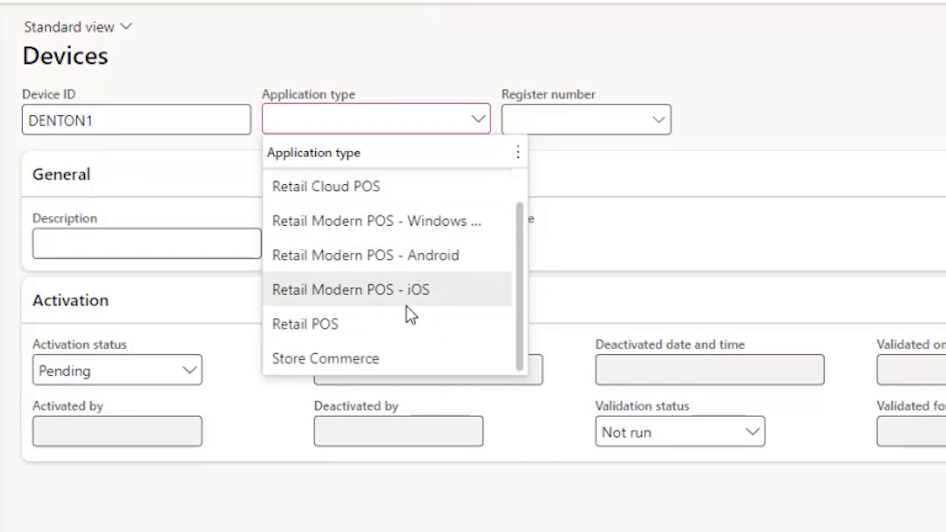
{"action": "left_click", "coordinate": [375, 355]}
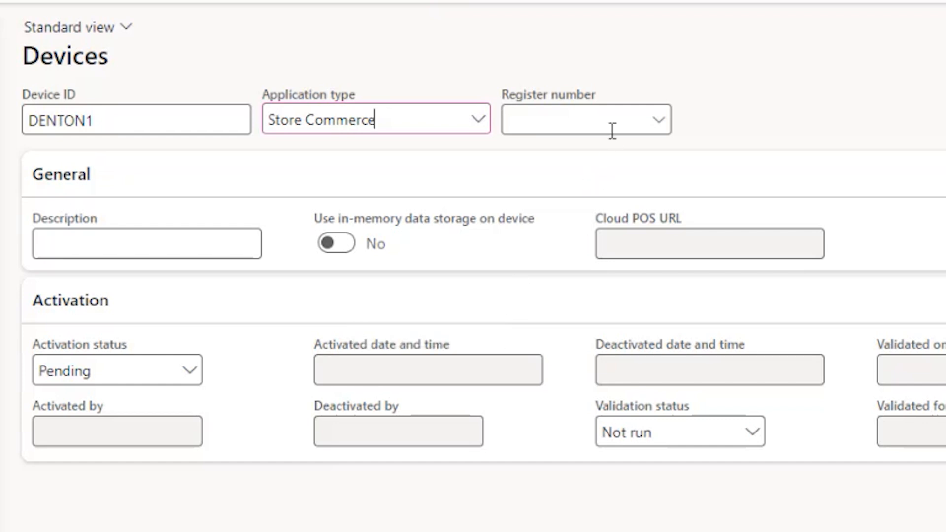
- Assign register DENTON1 to the new device and describe it as "Denton SCA Register 1 SCA"
{"action": "left_click", "coordinate": [600, 118]}
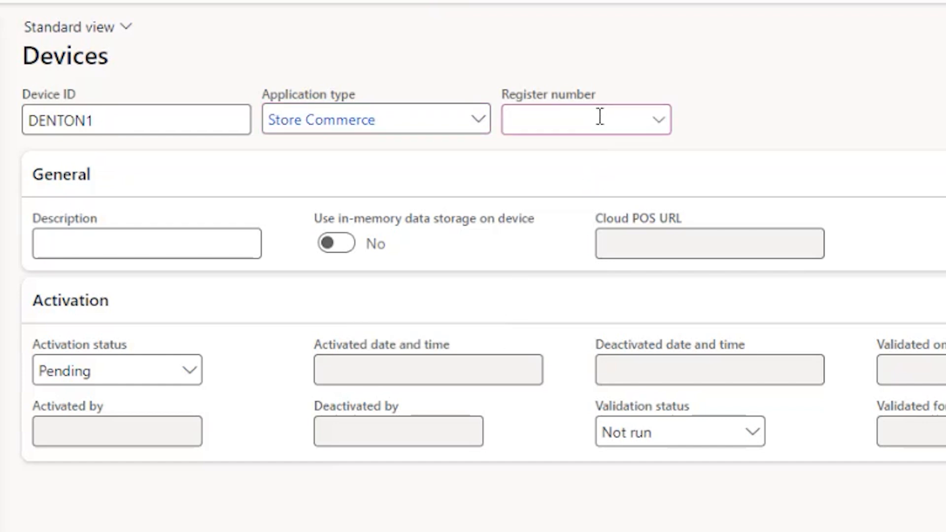
{"action": "type", "text": "den"}
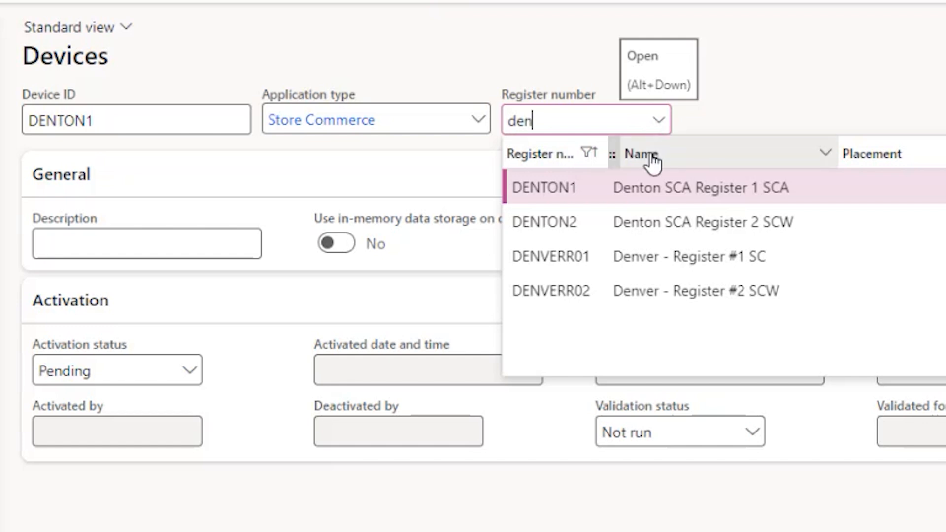
{"action": "left_click", "coordinate": [727, 188]}
{"action": "left_click", "coordinate": [144, 246]}
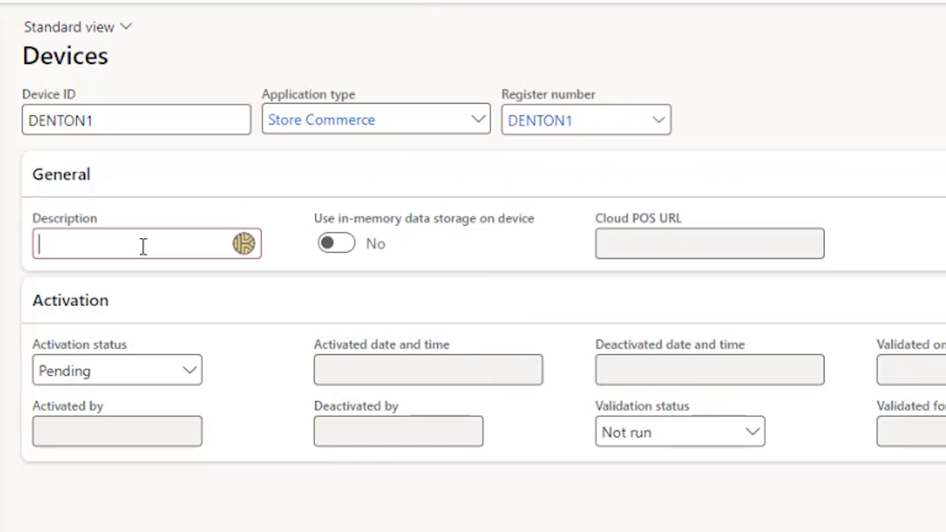
{"action": "type", "text": "Denton SCA Register 1 SCA"}
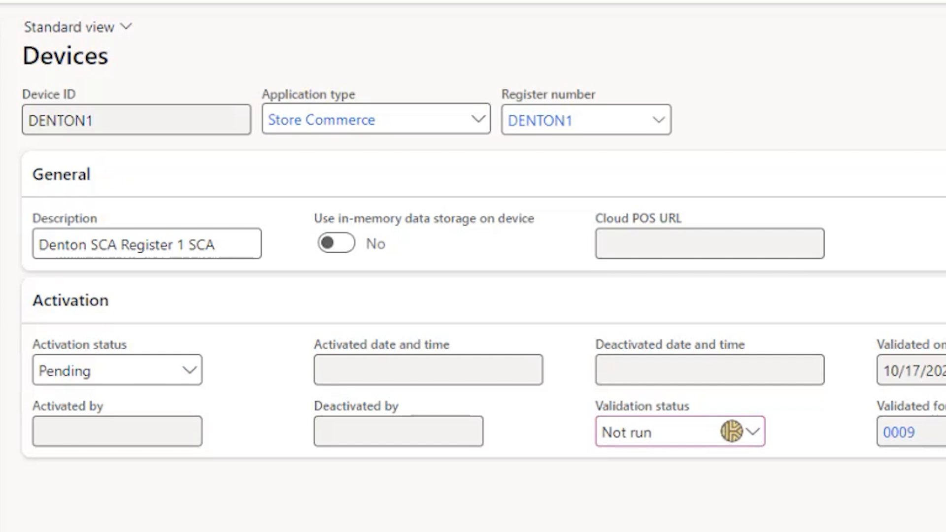
- Create another device with ID DENTON2 and application type Retail Cloud POS
{"action": "key", "text": "alt+n"}
{"action": "type", "text": "D"}
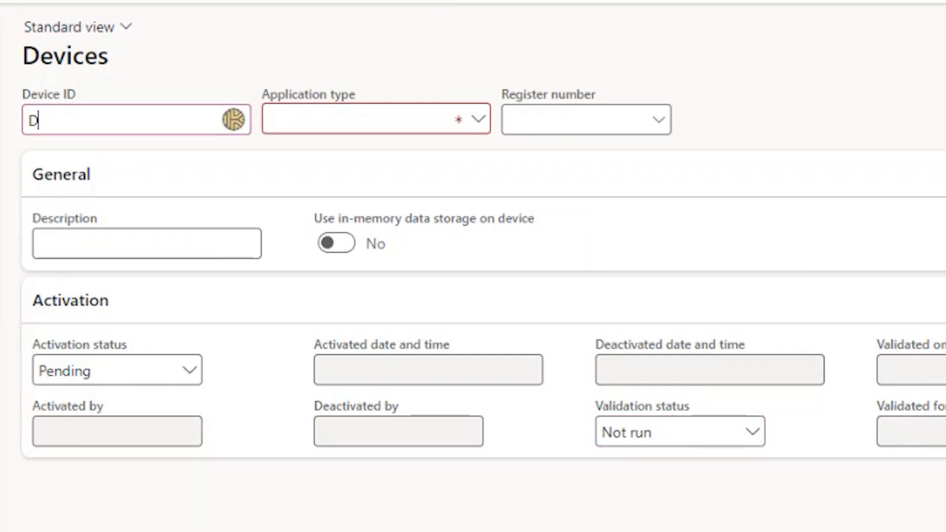
{"action": "type", "text": "ENTON2"}
{"action": "key", "text": "Tab"}
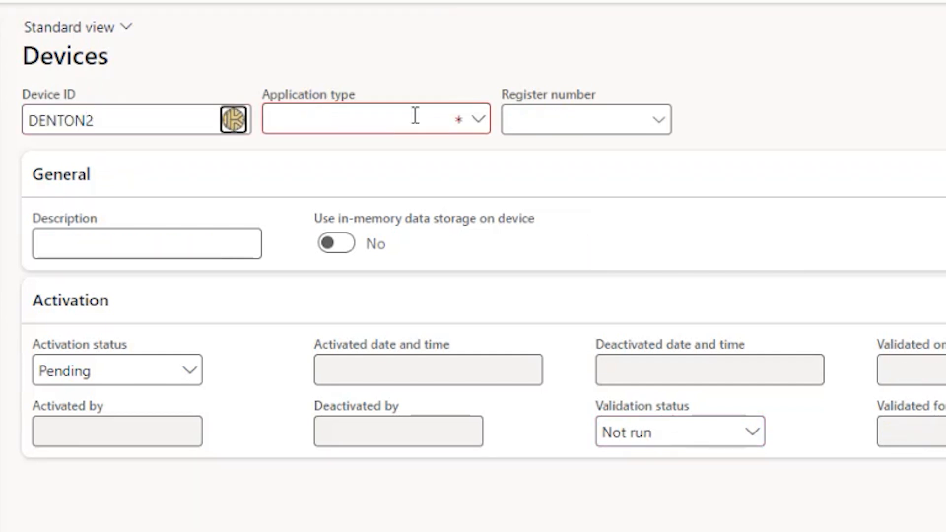
{"action": "left_click", "coordinate": [476, 123]}
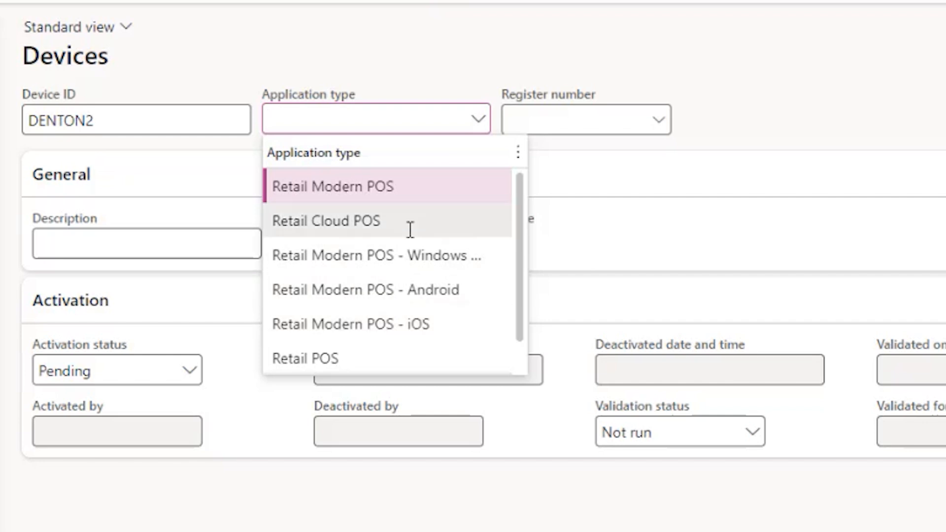
{"action": "left_click", "coordinate": [343, 221]}
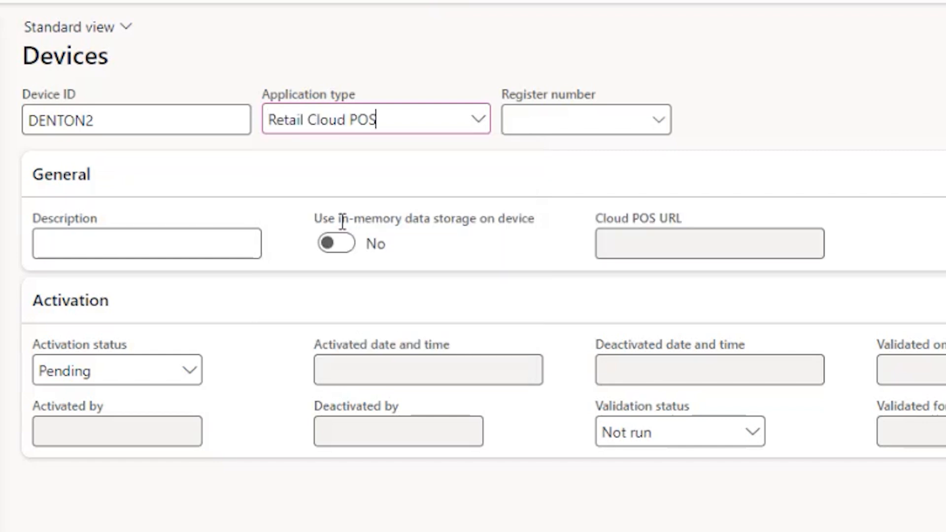
- Assign register DENTON2 to the second device and describe it as "Denton SCA Register 2 SCW"
{"action": "left_click", "coordinate": [601, 117]}
{"action": "type", "text": "denton"}
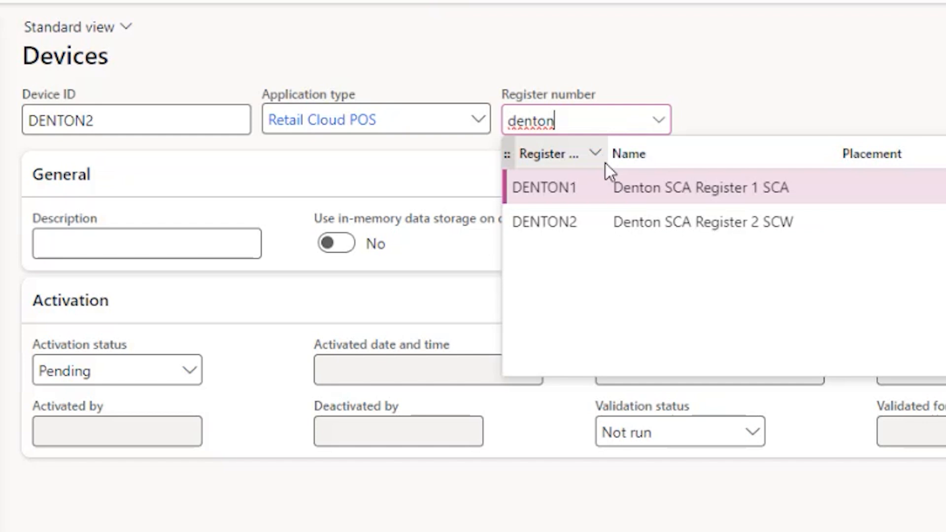
{"action": "left_click", "coordinate": [622, 222]}
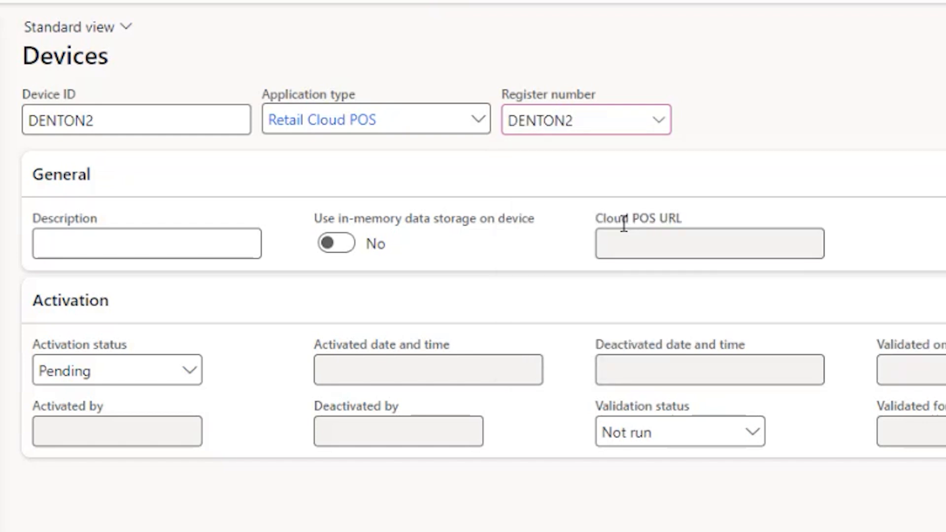
{"action": "left_click", "coordinate": [162, 242]}
{"action": "type", "text": "Denton SCA Register 1 SCA"}
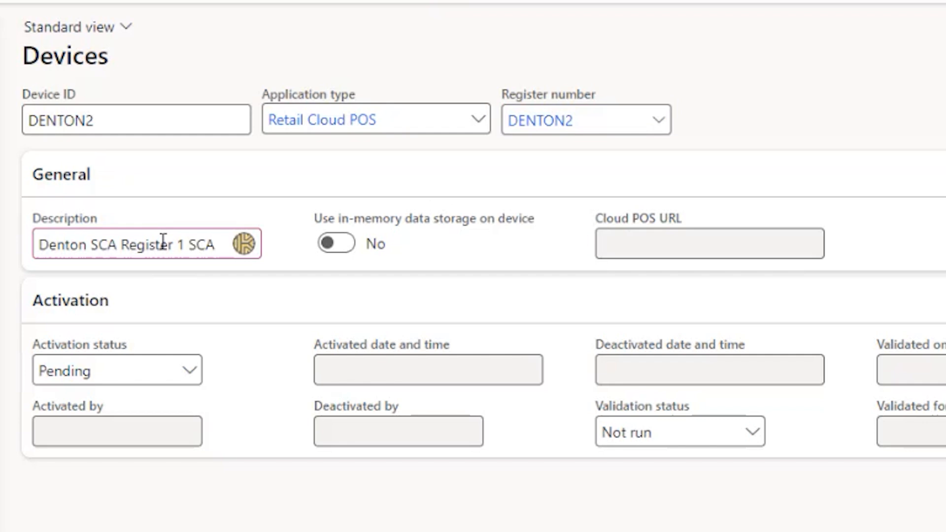
{"action": "key", "text": "BackSpace"}
{"action": "key", "text": "BackSpace"}
{"action": "key", "text": "BackSpace"}
{"action": "key", "text": "BackSpace"}
{"action": "key", "text": "BackSpace"}
{"action": "key", "text": "BackSpace"}
{"action": "type", "text": "2 SCW"}
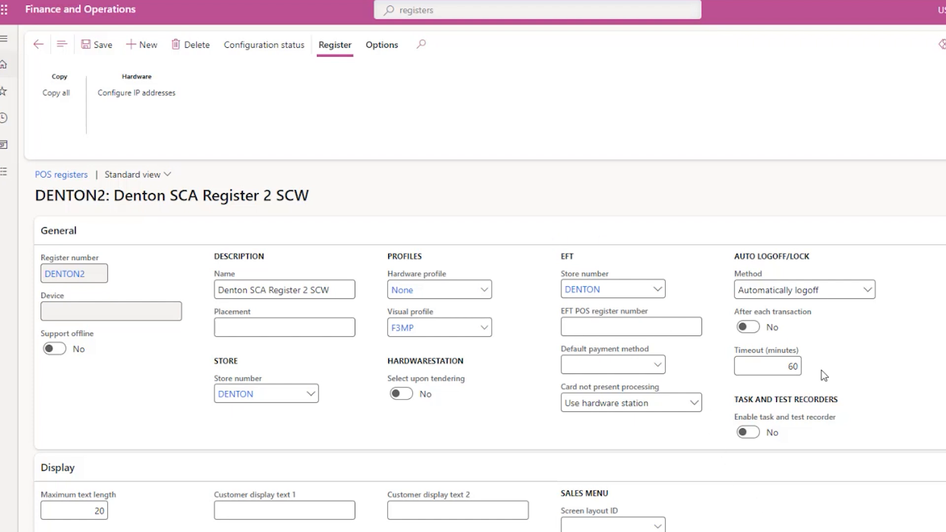
- Switch to Windows Settings and search the installed apps for "opos"
{"action": "mouse_move", "coordinate": [406, 329]}
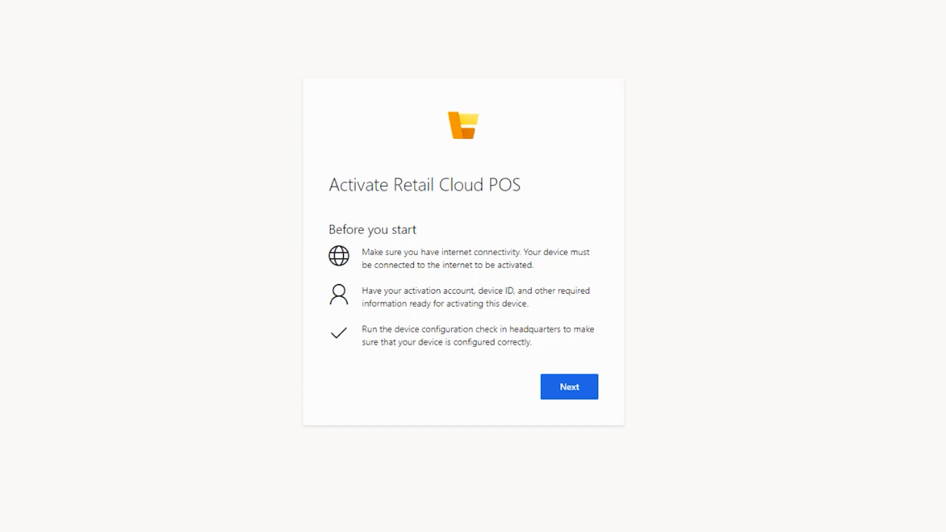
{"action": "key", "text": "alt+Tab"}
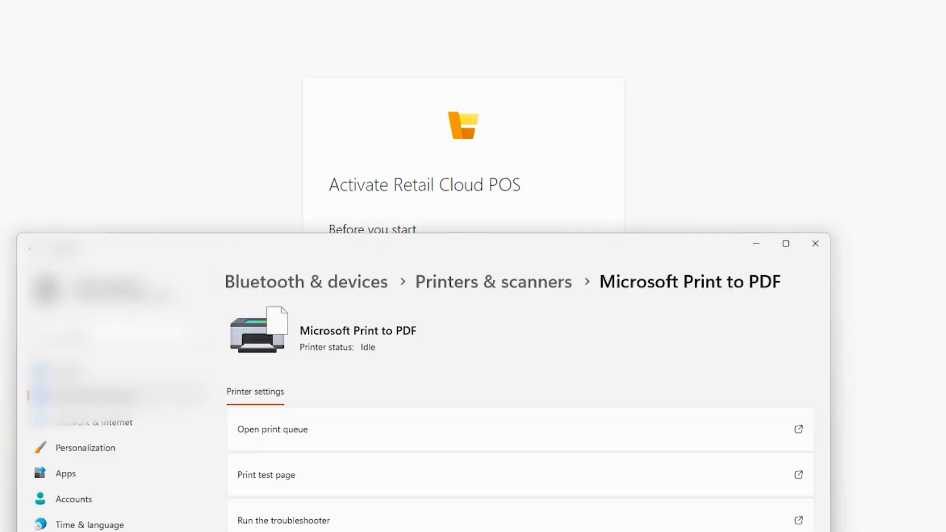
{"action": "left_click", "coordinate": [30, 248]}
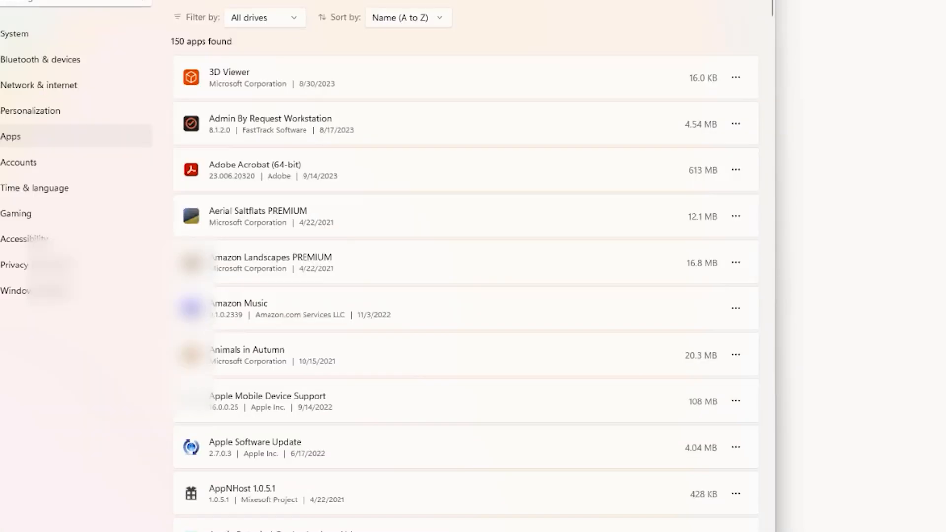
{"action": "type", "text": "opos"}
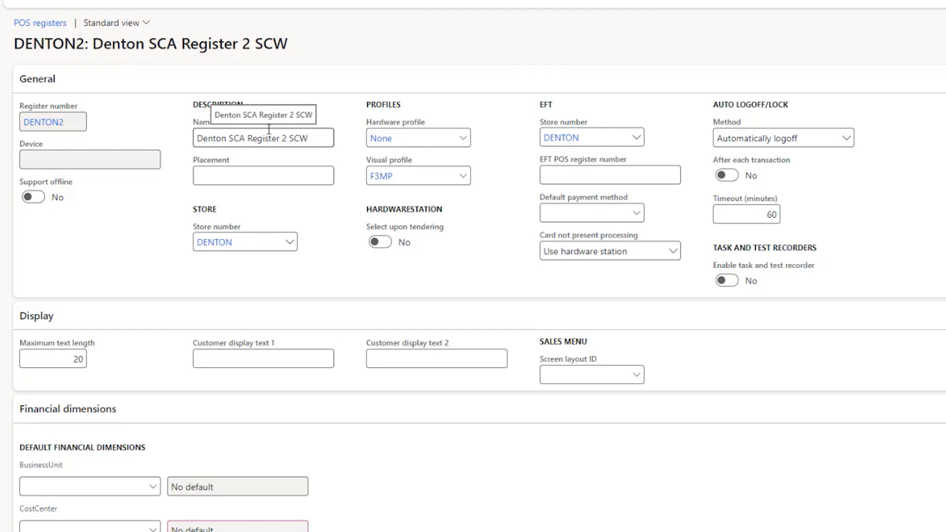
- Return to Finance and Operations and open the Channel categories and product attributes page
{"action": "scroll", "coordinate": [296, 123], "scroll_direction": "up", "scroll_amount": 3}
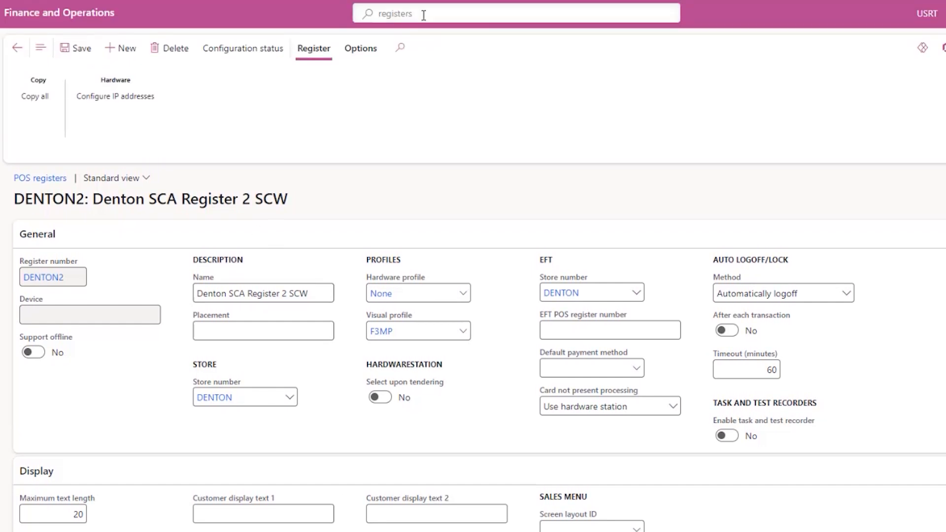
{"action": "left_click", "coordinate": [428, 15]}
{"action": "type", "text": "channel "}
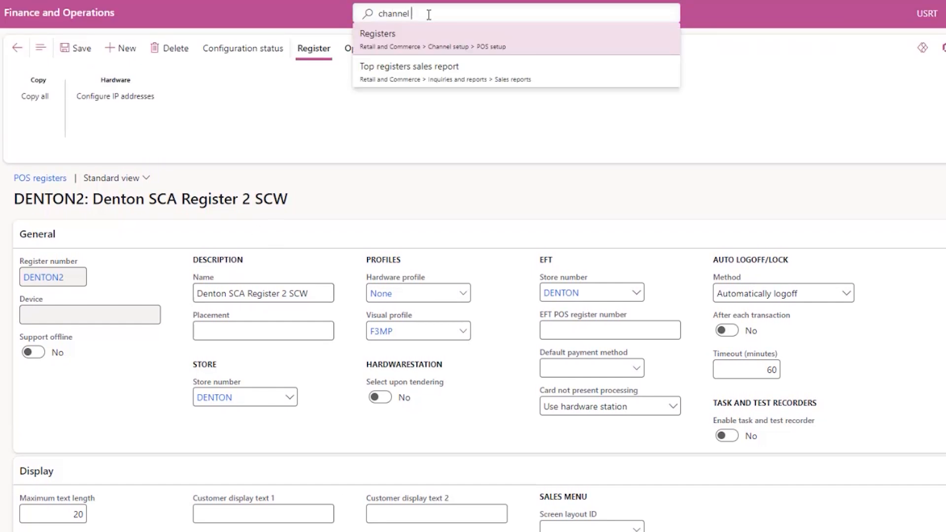
{"action": "type", "text": "cate"}
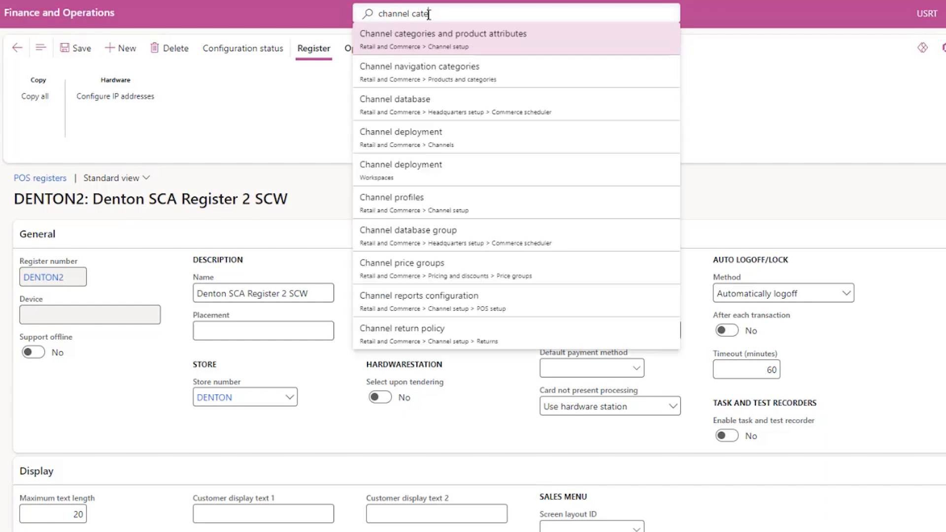
{"action": "left_click", "coordinate": [403, 44]}
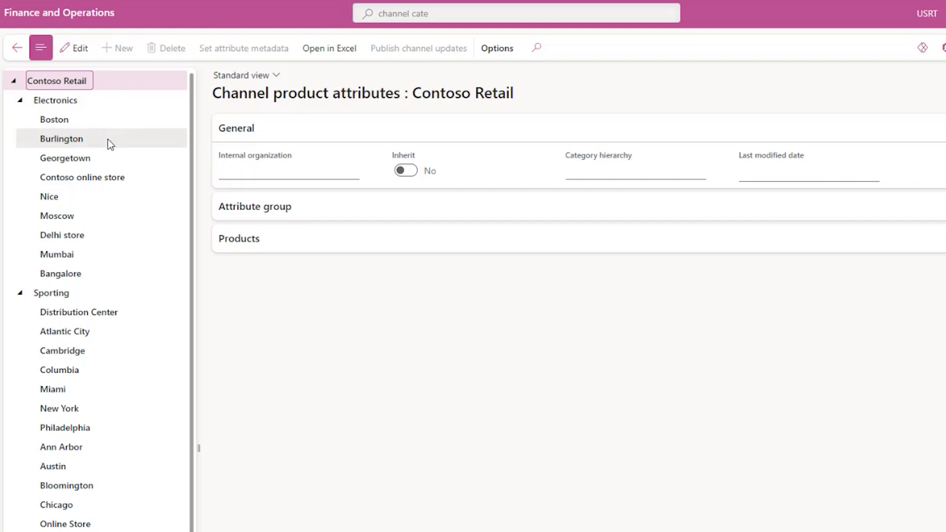
- Collapse the Electronics and Sporting groups and select the Denton TX channel under Fashion
{"action": "left_click", "coordinate": [19, 293]}
{"action": "left_click", "coordinate": [21, 100]}
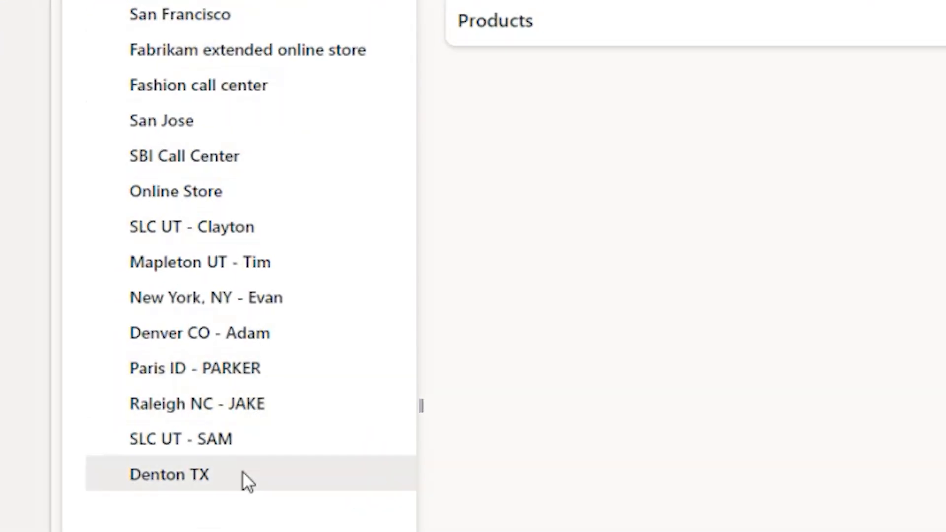
{"action": "left_click", "coordinate": [197, 476]}
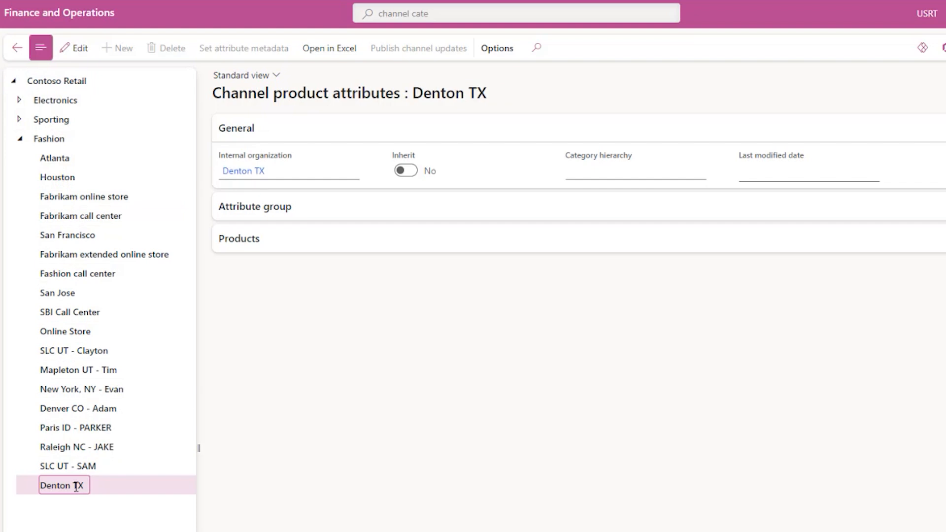
- Set the Denton TX channel's category hierarchy to Fashion navigation hierarchy and publish the channel updates
{"action": "left_click", "coordinate": [264, 205]}
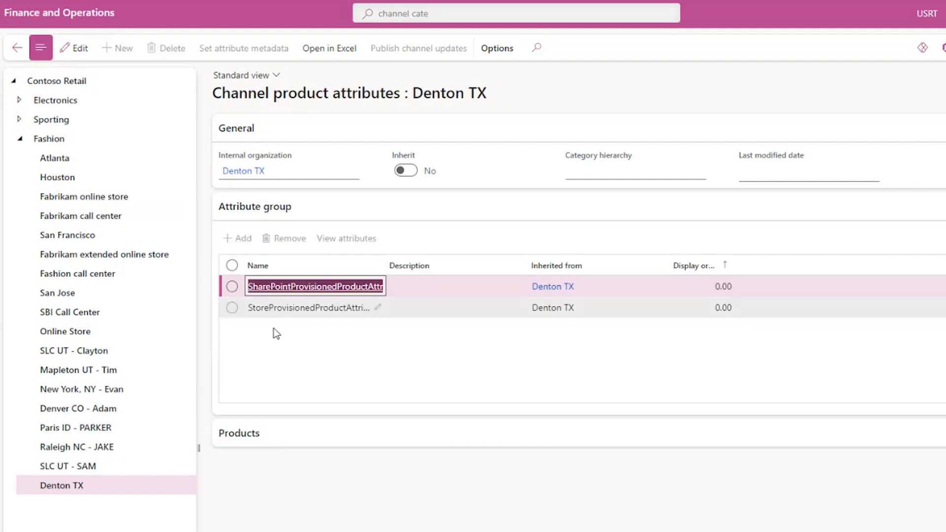
{"action": "left_click", "coordinate": [274, 440]}
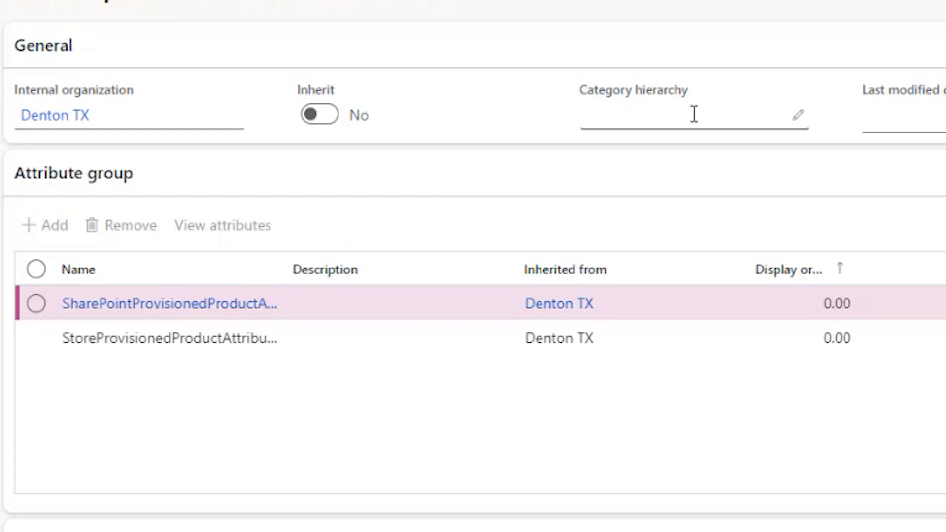
{"action": "left_click", "coordinate": [798, 118]}
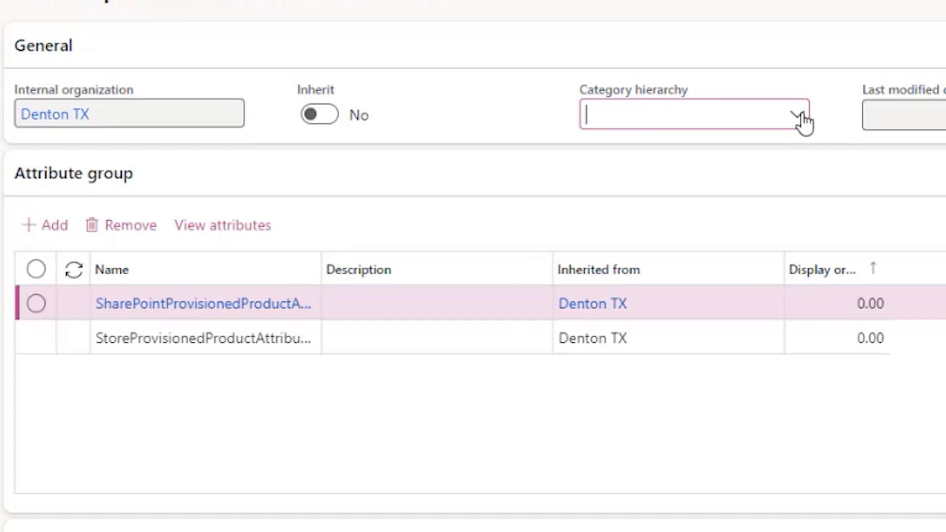
{"action": "left_click", "coordinate": [799, 117]}
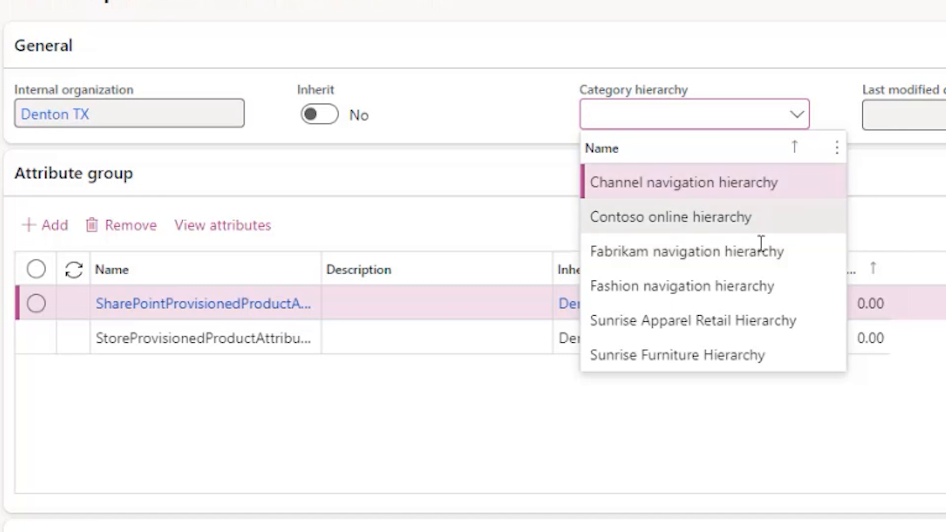
{"action": "left_click", "coordinate": [755, 287]}
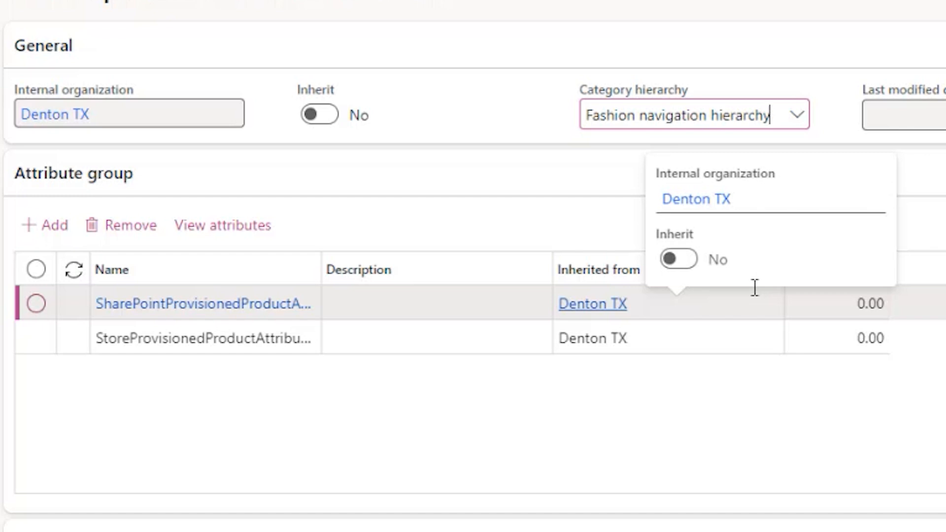
{"action": "left_click", "coordinate": [601, 69]}
{"action": "left_click", "coordinate": [770, 115]}
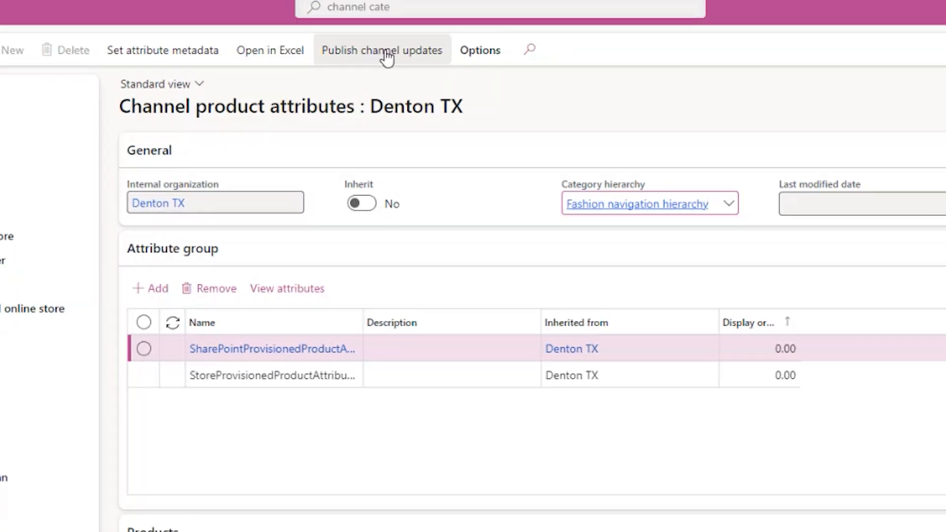
{"action": "left_click", "coordinate": [386, 52]}
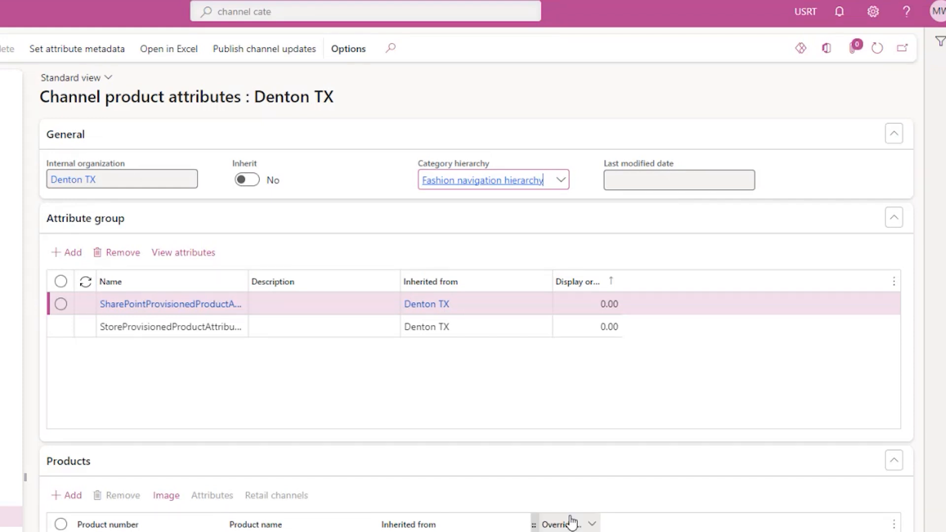
- Find the Process delivery modes job and submit it to the batch queue
{"action": "left_click", "coordinate": [239, 12]}
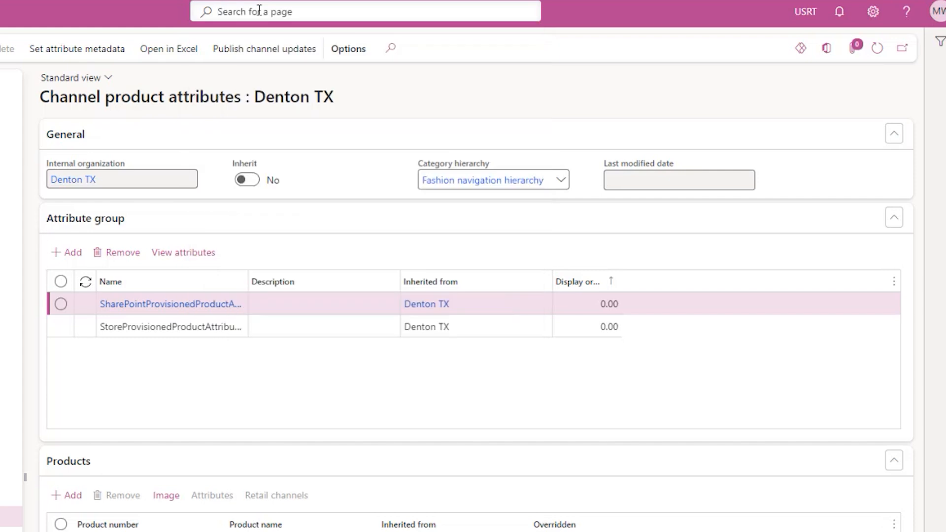
{"action": "type", "text": "process de"}
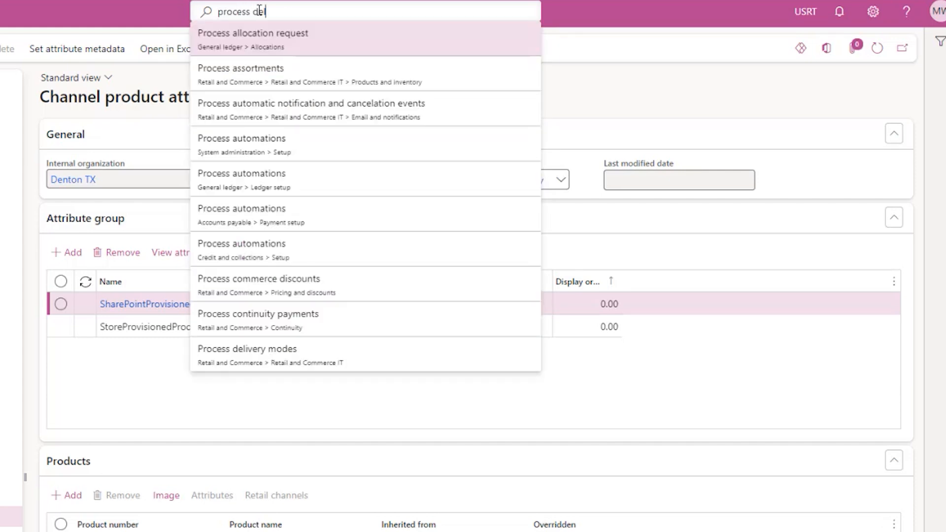
{"action": "type", "text": "l"}
{"action": "left_click", "coordinate": [259, 36]}
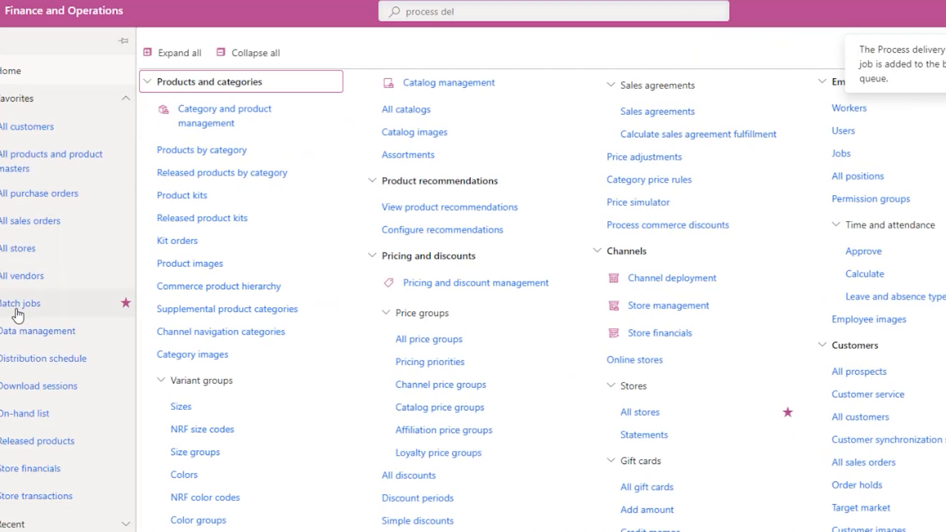
- Open the batch jobs list from the favorites and filter it by job description to check the delivery modes job
{"action": "left_click", "coordinate": [16, 308]}
{"action": "left_click", "coordinate": [179, 194]}
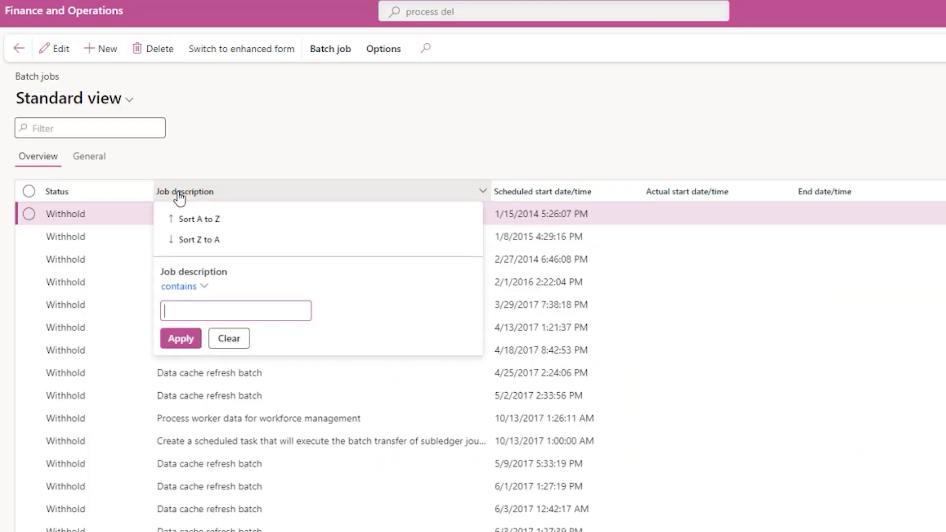
{"action": "type", "text": "dle"}
{"action": "key", "text": "BackSpace"}
{"action": "key", "text": "BackSpace"}
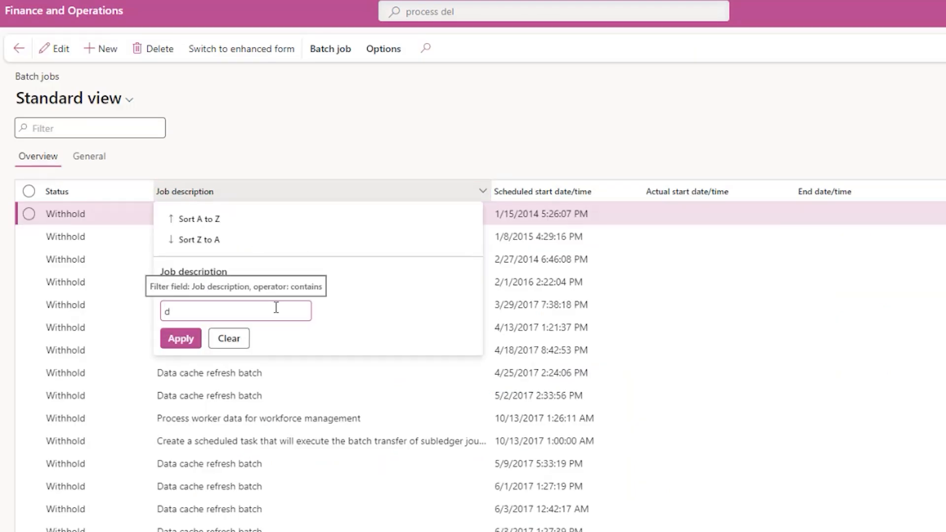
{"action": "key", "text": "Return"}
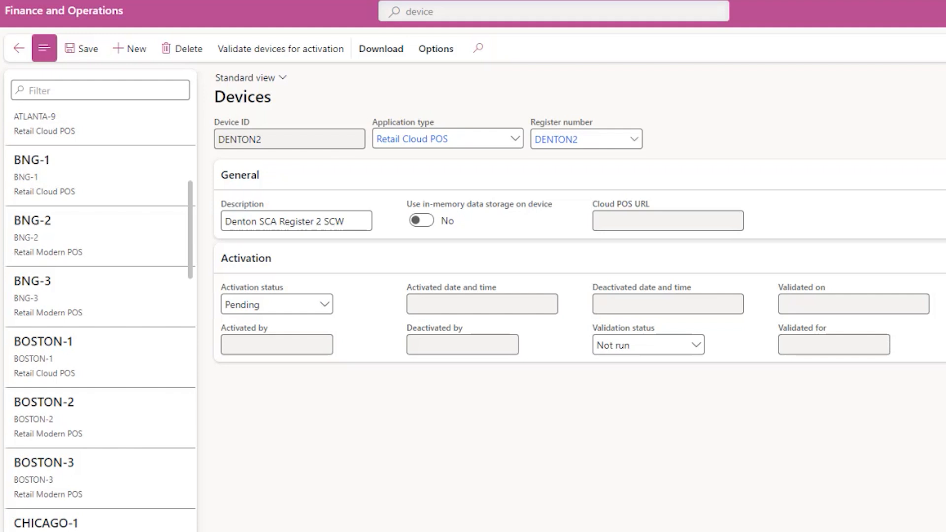
- Search for "assortments" and open the Assortments page
{"action": "left_click", "coordinate": [394, 11]}
{"action": "type", "text": "assortments"}
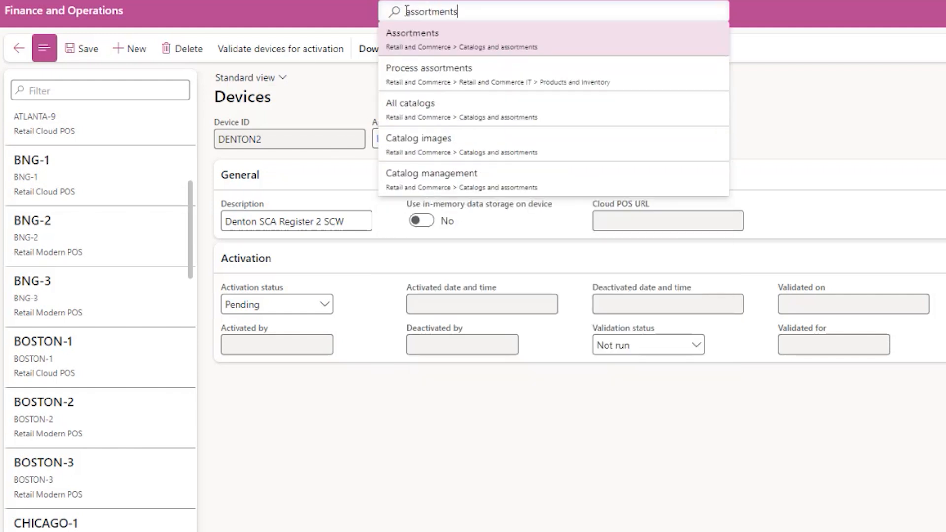
{"action": "key", "text": "Return"}
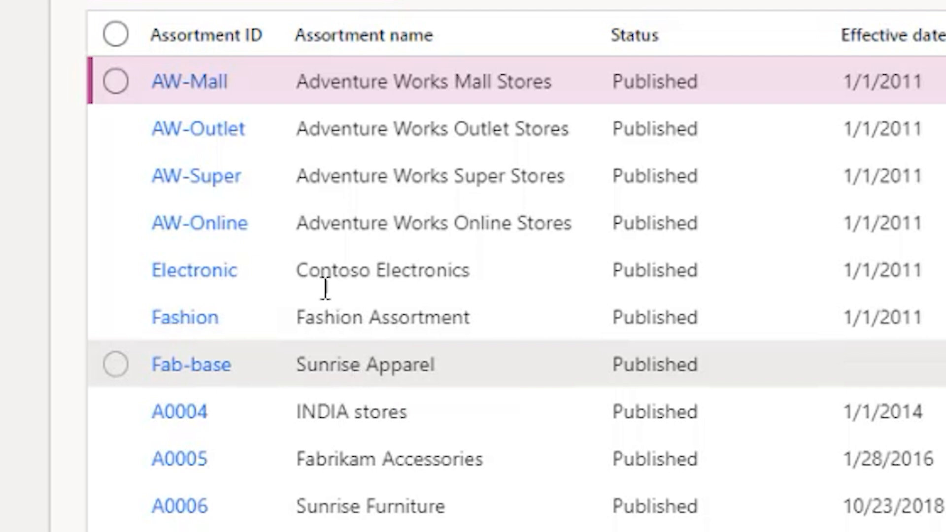
- Examine which commerce channels are assigned to the AW-Mall and Fashion assortments, returning to the assortment list
{"action": "left_click", "coordinate": [157, 113]}
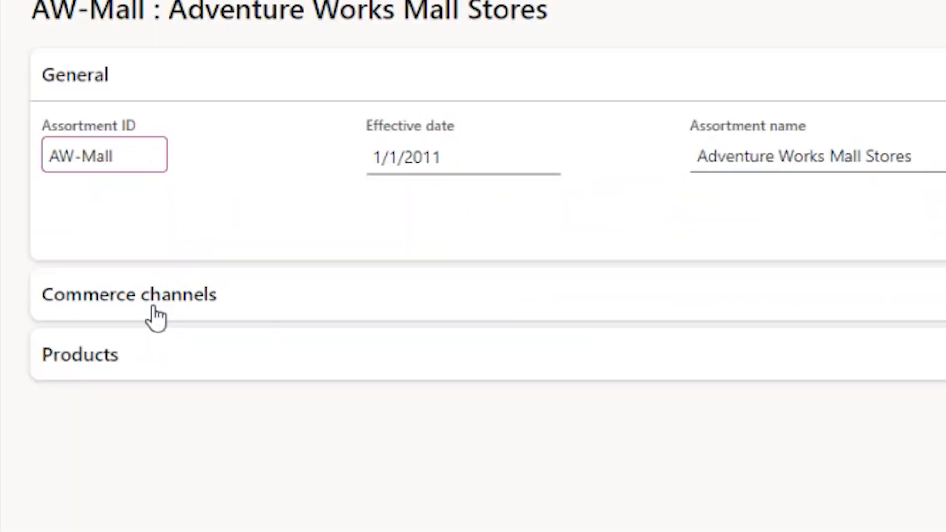
{"action": "left_click", "coordinate": [147, 318]}
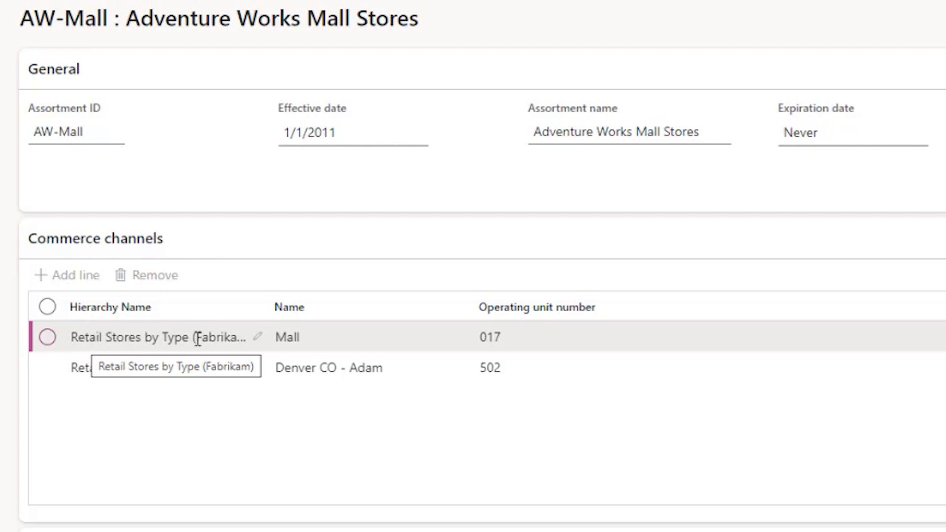
{"action": "left_click", "coordinate": [309, 337]}
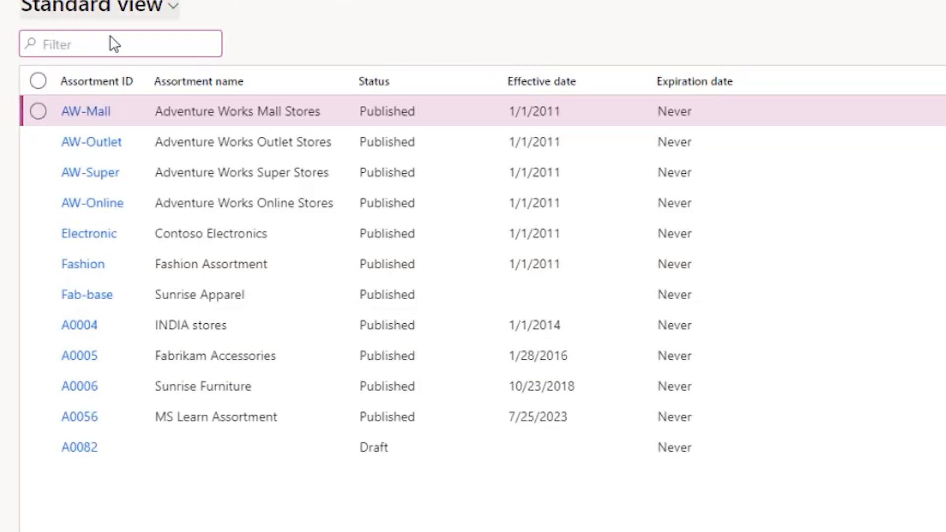
{"action": "left_click", "coordinate": [87, 266]}
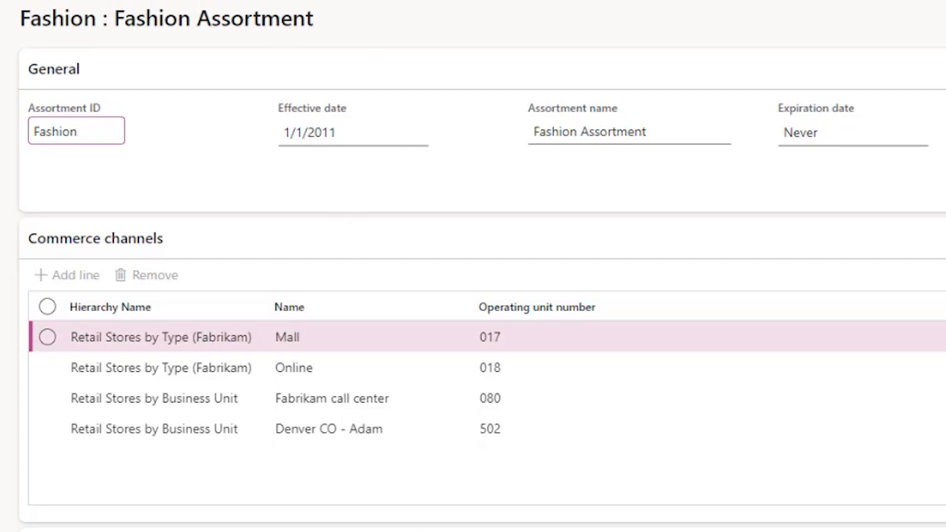
{"action": "key", "text": "Escape"}
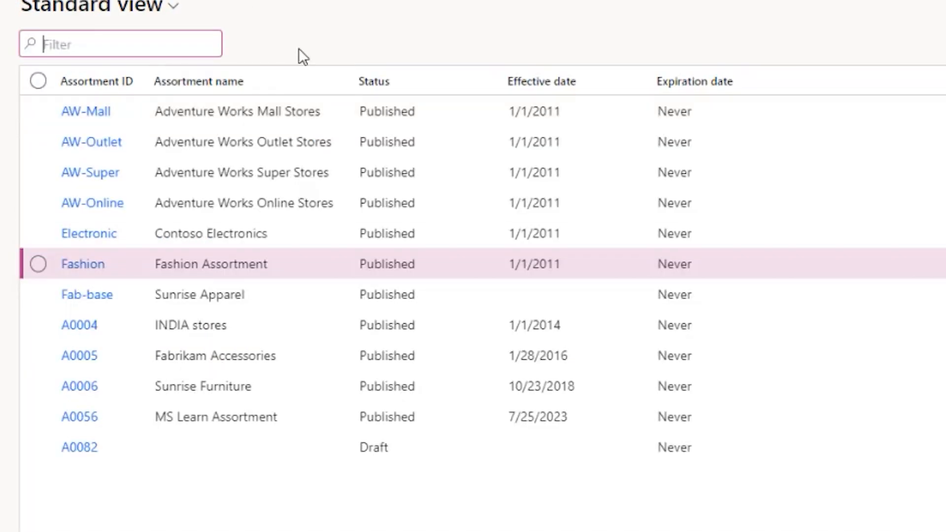
- Open the Fab-base assortment, review its commerce channels and make it editable, accepting the move back to draft state
{"action": "left_click", "coordinate": [81, 297]}
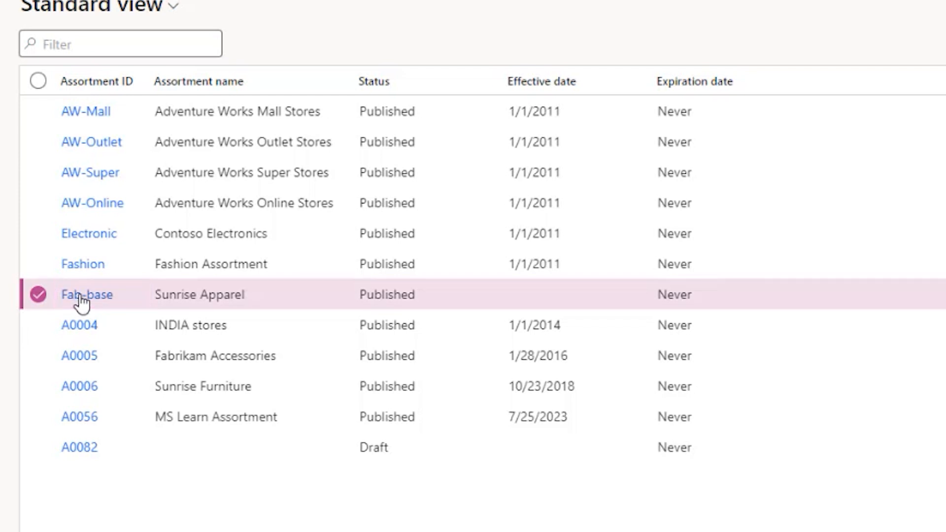
{"action": "scroll", "coordinate": [344, 397], "scroll_direction": "down", "scroll_amount": 2}
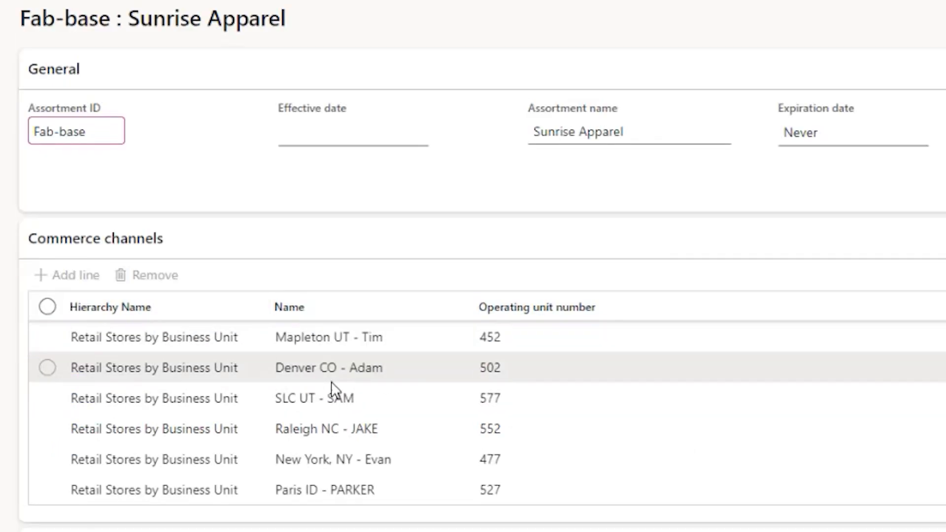
{"action": "scroll", "coordinate": [389, 427], "scroll_direction": "up", "scroll_amount": 1}
{"action": "scroll", "coordinate": [389, 428], "scroll_direction": "up", "scroll_amount": 1}
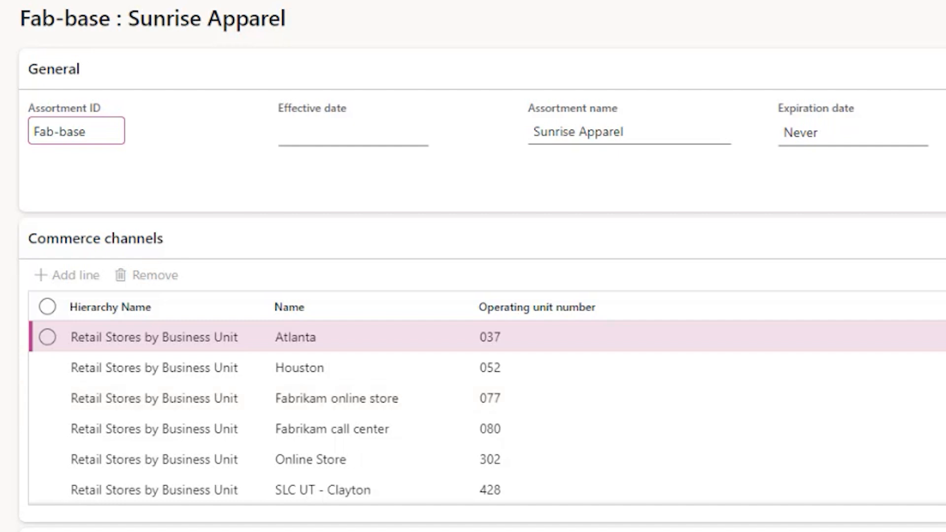
{"action": "left_click", "coordinate": [99, 4]}
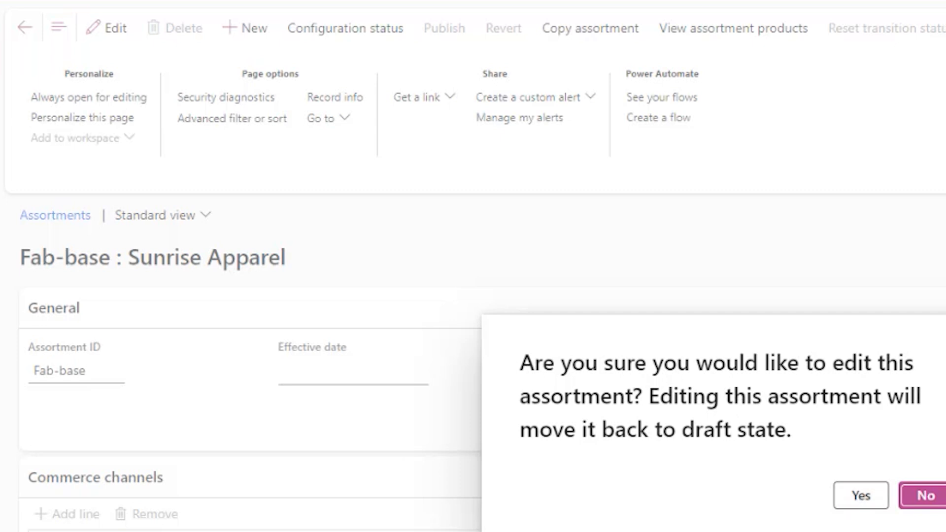
{"action": "left_click", "coordinate": [840, 491]}
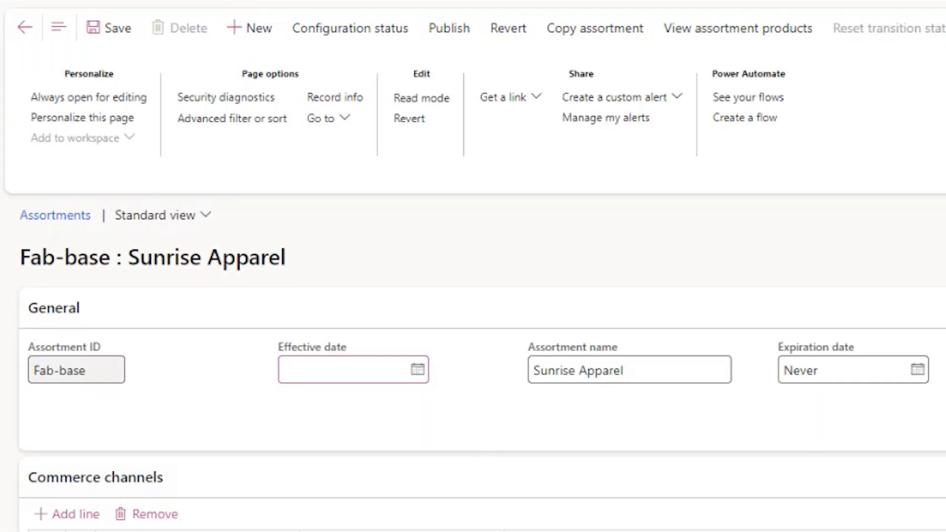
- Add the Denton TX node from the Retail Stores by Business Unit hierarchy to the Fab-base assortment's commerce channels
{"action": "scroll", "coordinate": [395, 306], "scroll_direction": "down", "scroll_amount": 10}
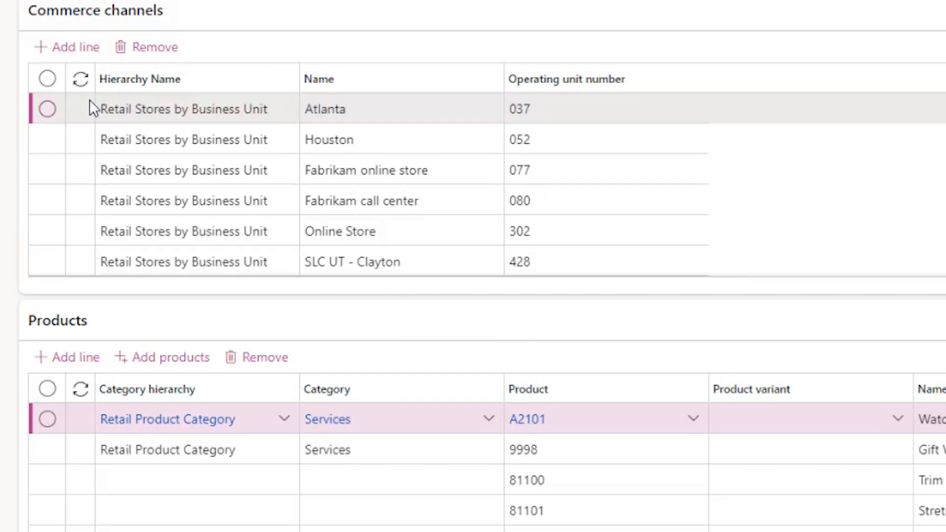
{"action": "left_click", "coordinate": [74, 50]}
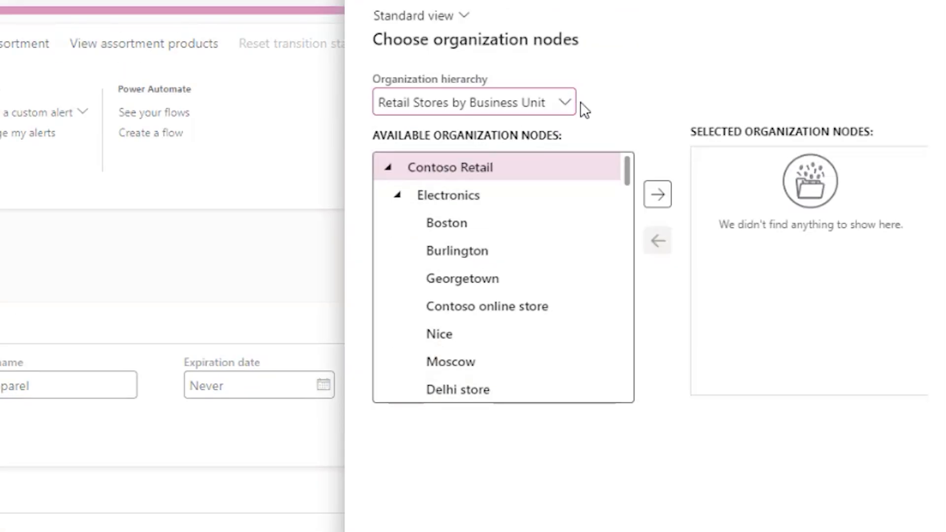
{"action": "left_click", "coordinate": [566, 101]}
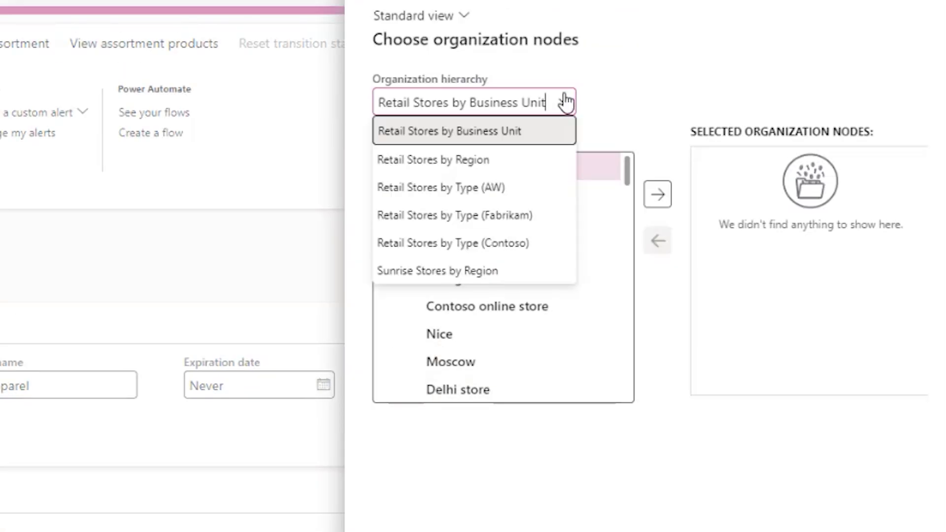
{"action": "left_click", "coordinate": [616, 74]}
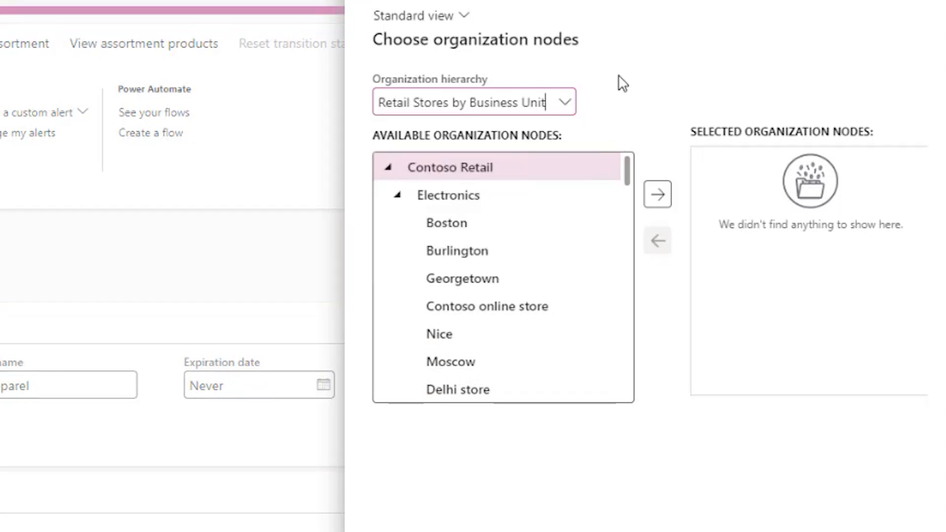
{"action": "left_click", "coordinate": [398, 196]}
{"action": "left_click", "coordinate": [398, 195]}
{"action": "scroll", "coordinate": [543, 355], "scroll_direction": "down", "scroll_amount": 5}
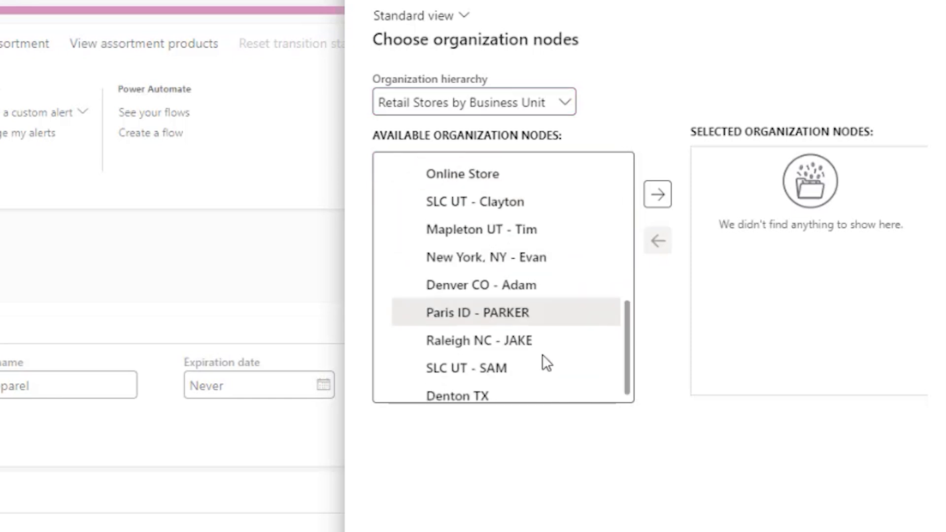
{"action": "left_click", "coordinate": [510, 389]}
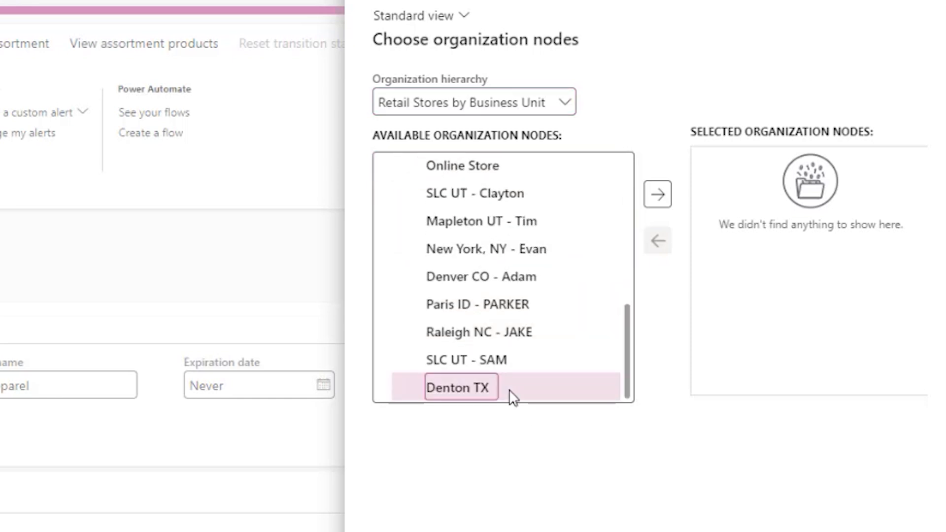
{"action": "left_click", "coordinate": [658, 198]}
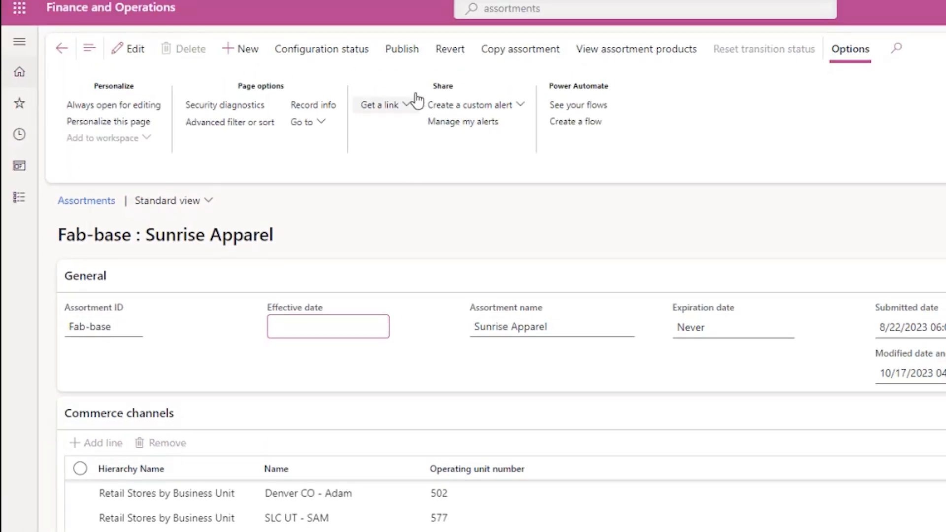
- Publish the Fab-base assortment and check the latest Retail assortments job in the batch jobs list
{"action": "left_click", "coordinate": [409, 52]}
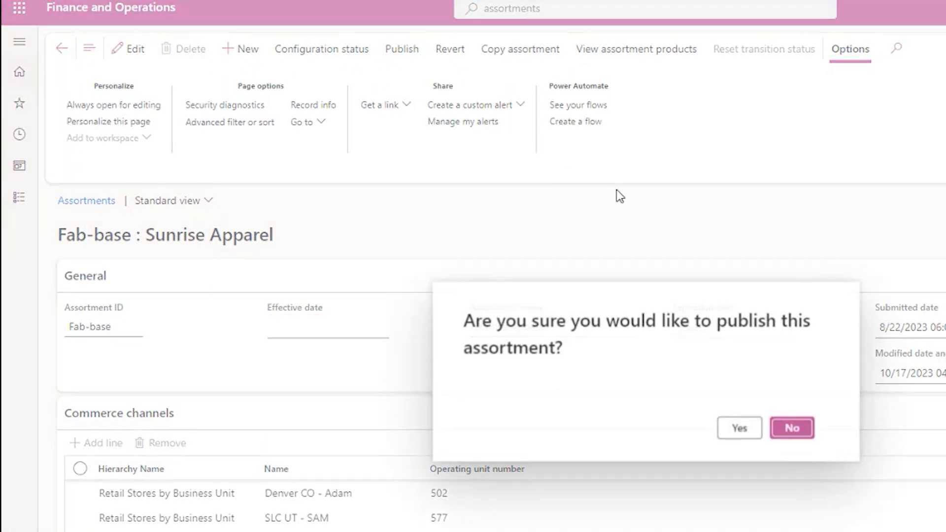
{"action": "left_click", "coordinate": [739, 428]}
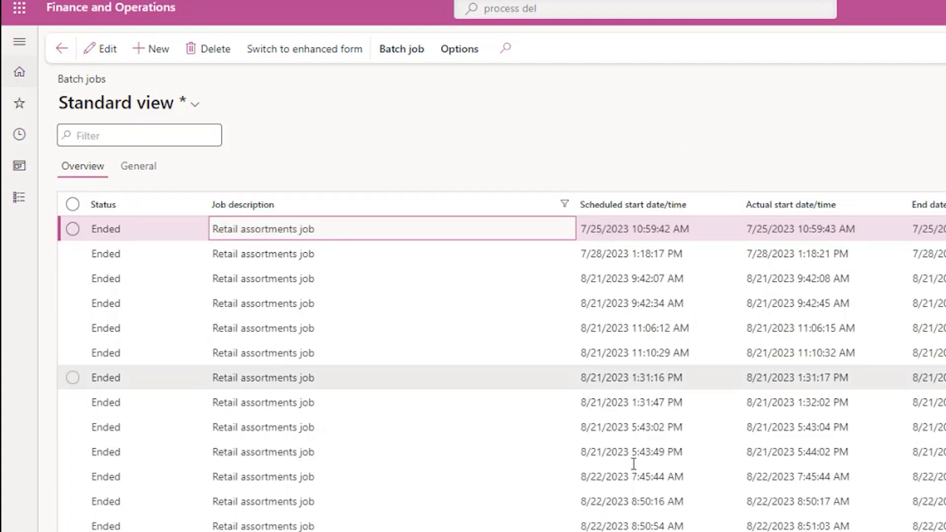
{"action": "left_click", "coordinate": [635, 415]}
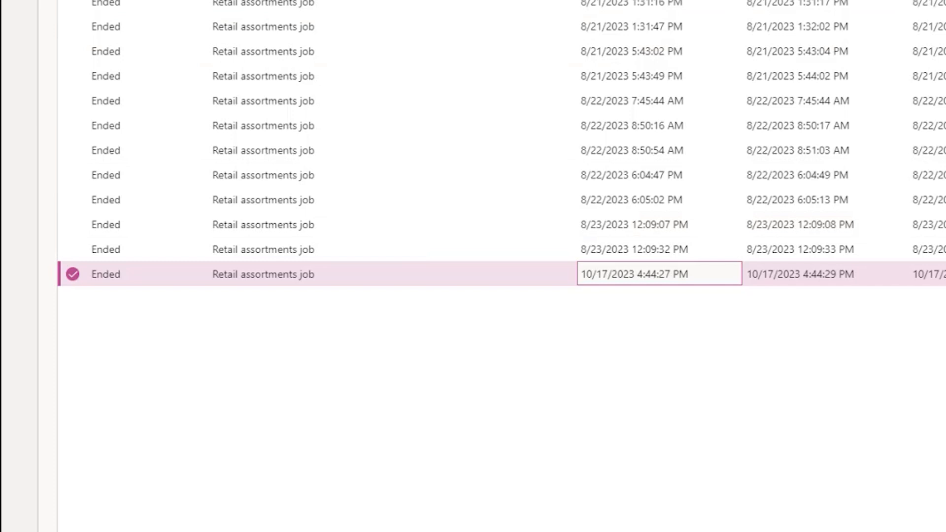
- Run Process assortments as a batch job with the task description "Retail assortments job MW"
{"action": "left_click", "coordinate": [562, 6]}
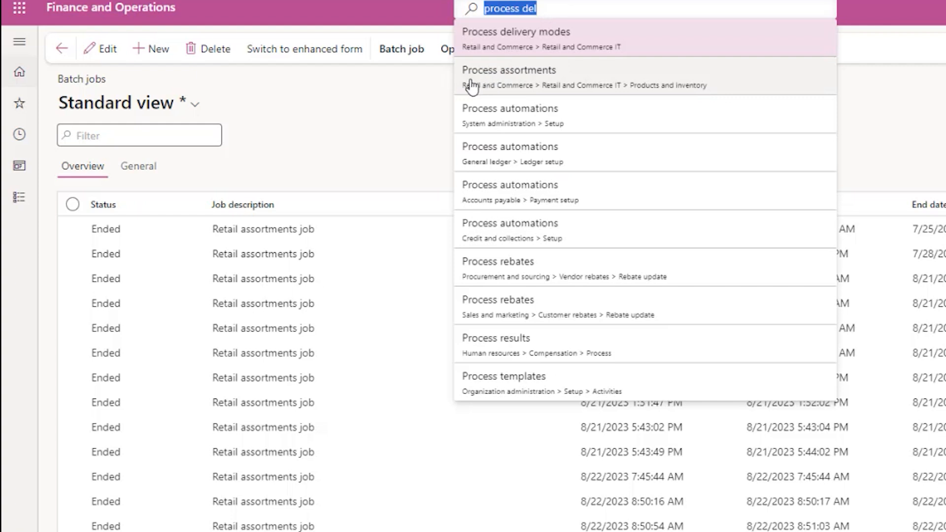
{"action": "left_click", "coordinate": [534, 79]}
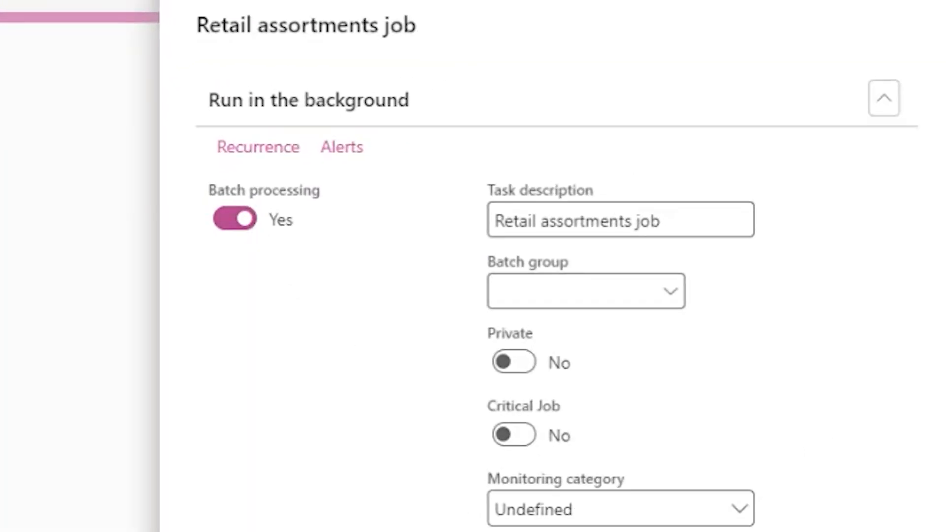
{"action": "left_click", "coordinate": [706, 220]}
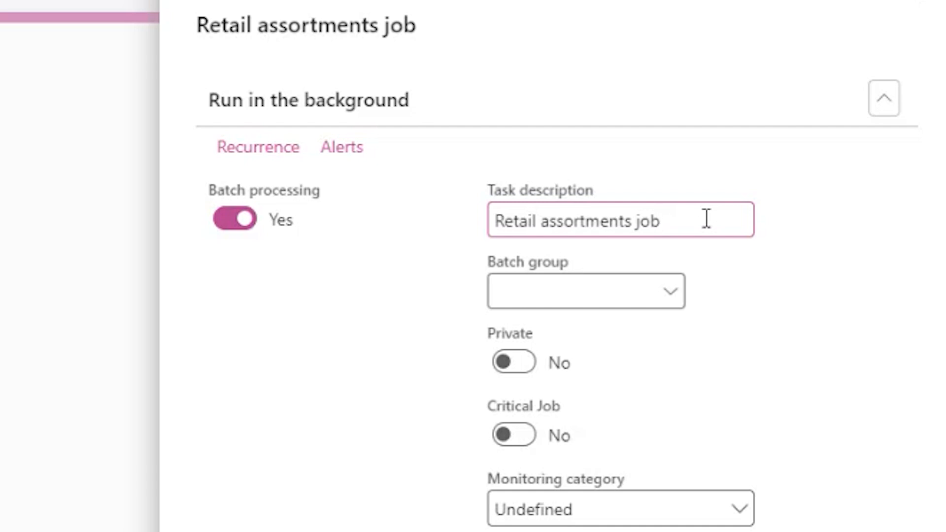
{"action": "type", "text": "M"}
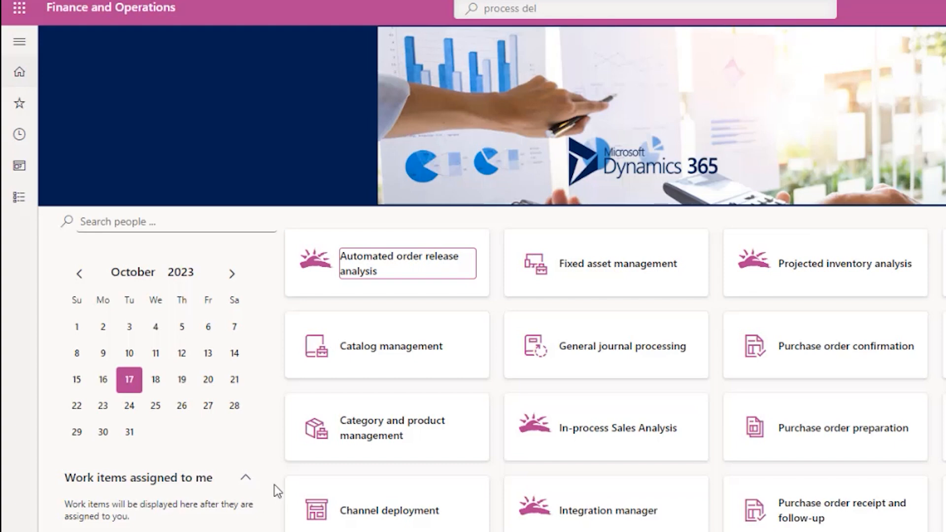
- Open the batch jobs list and refresh it to check the status of the Retail assortments job MW
{"action": "left_click", "coordinate": [19, 42]}
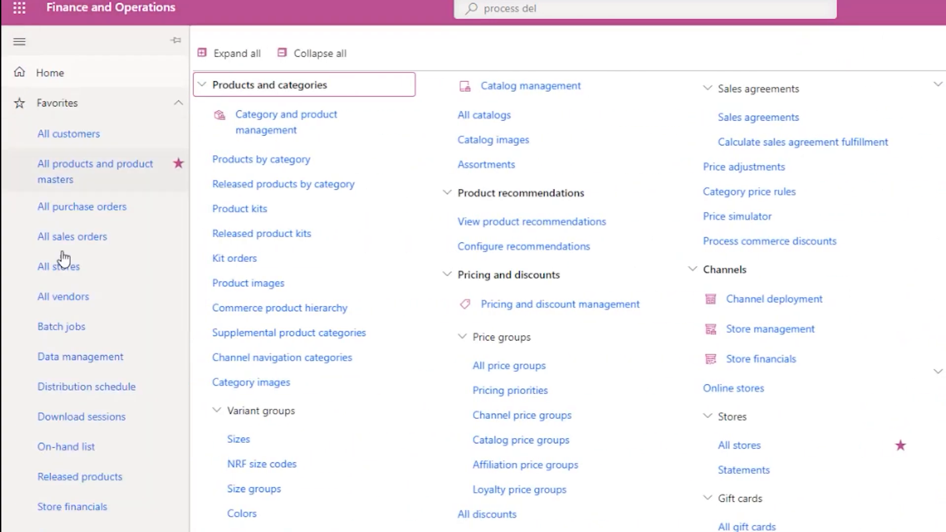
{"action": "left_click", "coordinate": [67, 327]}
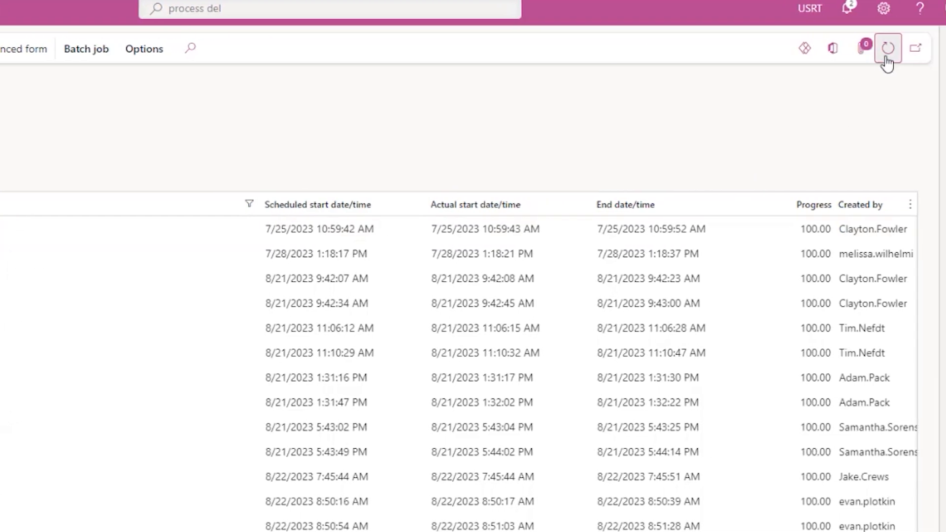
{"action": "left_click", "coordinate": [891, 53]}
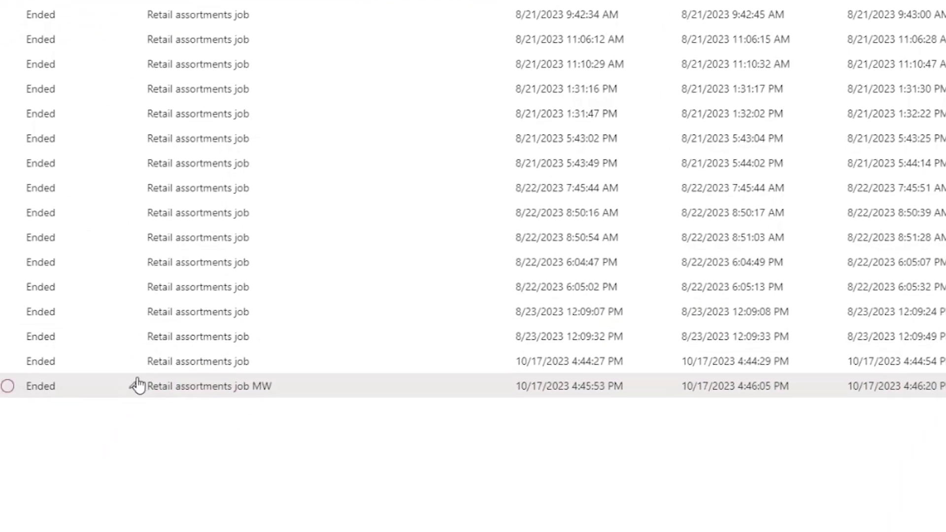